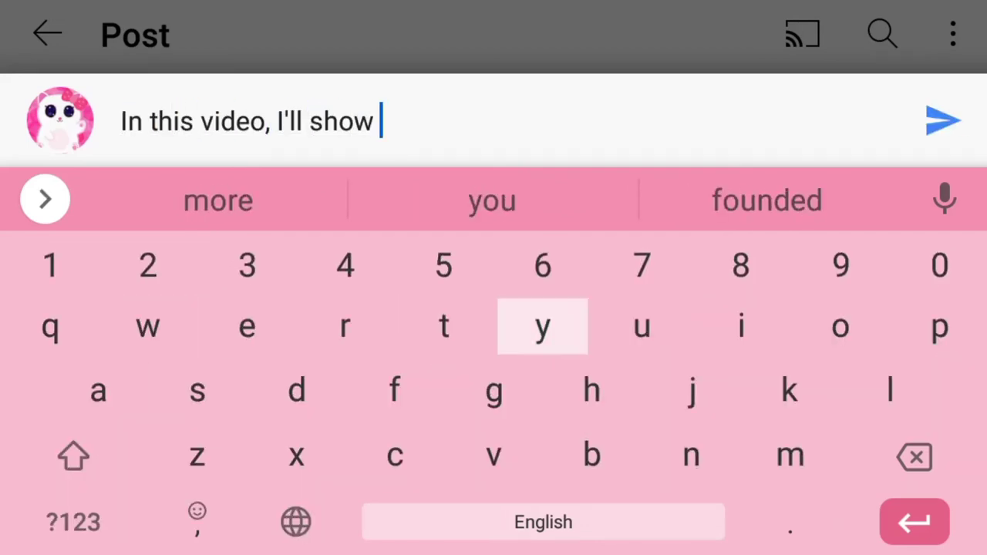
# - Type the intro sentence 'In this video, I'll show you 4 ways…' into the comment field
pyautogui.write('you 4 ways to type flower bouquets in tex')
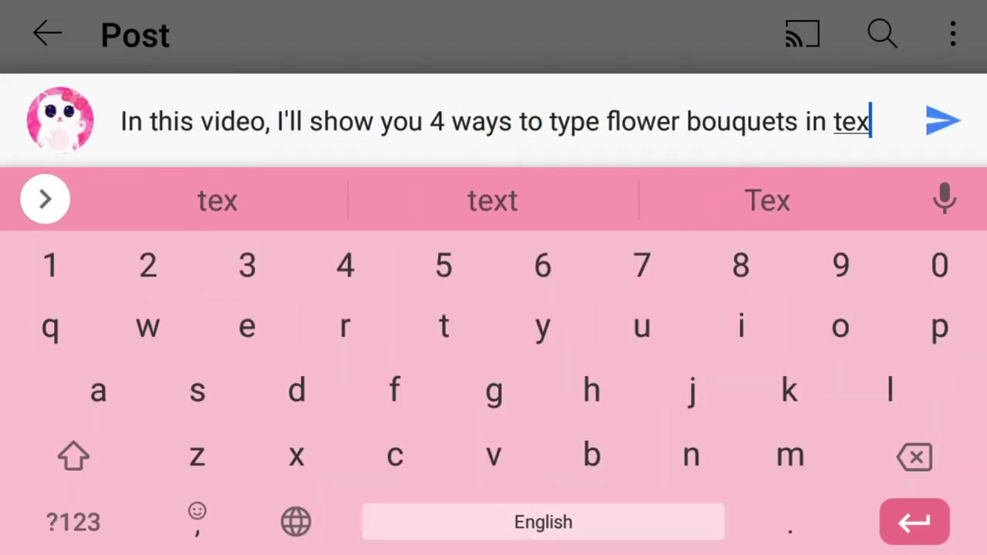
pyautogui.write('t messages and comments using keyboard symbo')
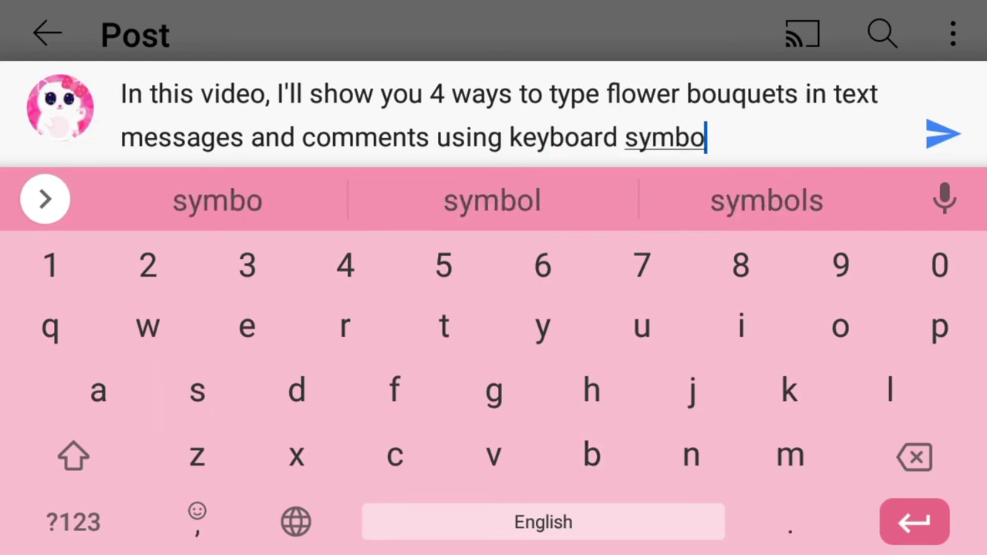
pyautogui.write('ls and emojis')
pyautogui.write('1s')
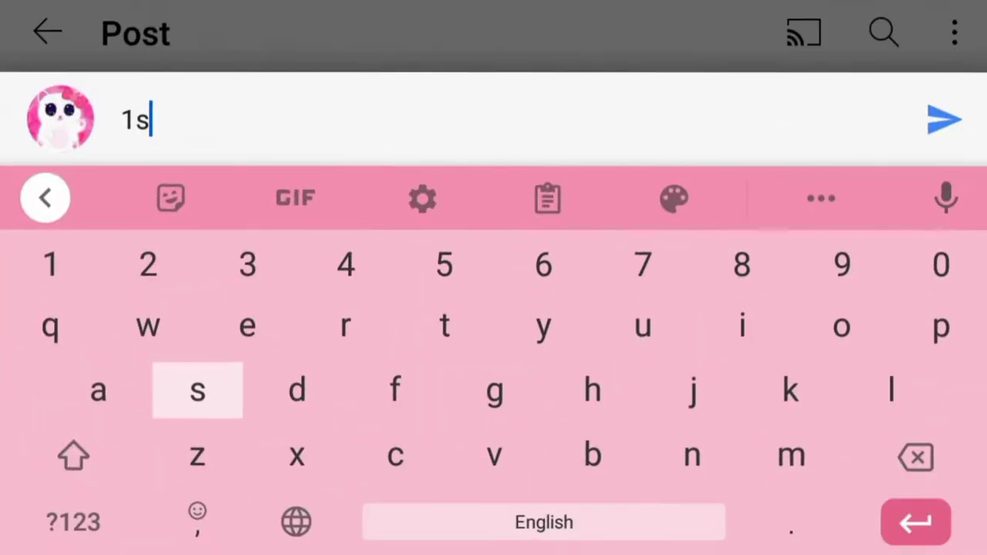
pyautogui.write('t way...........')
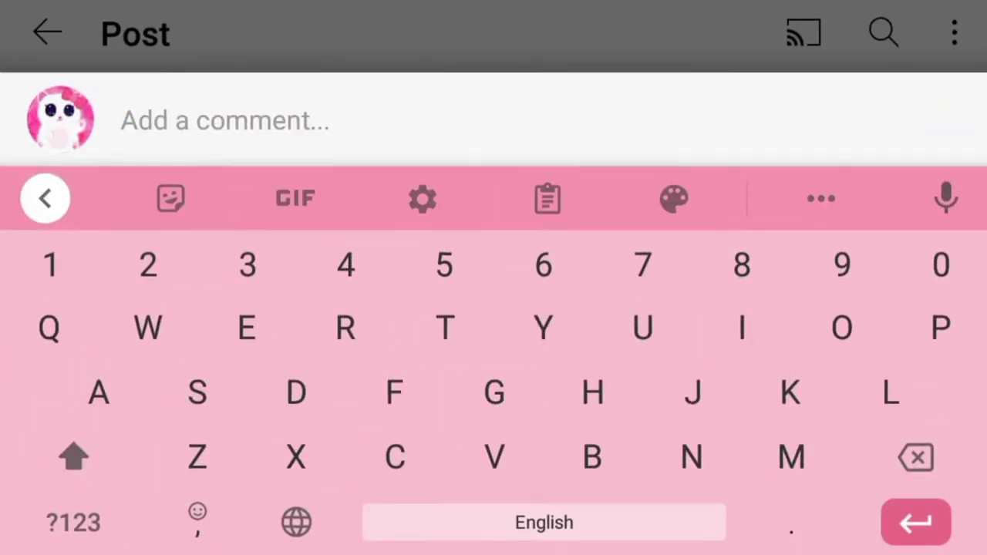
pyautogui.write('.')
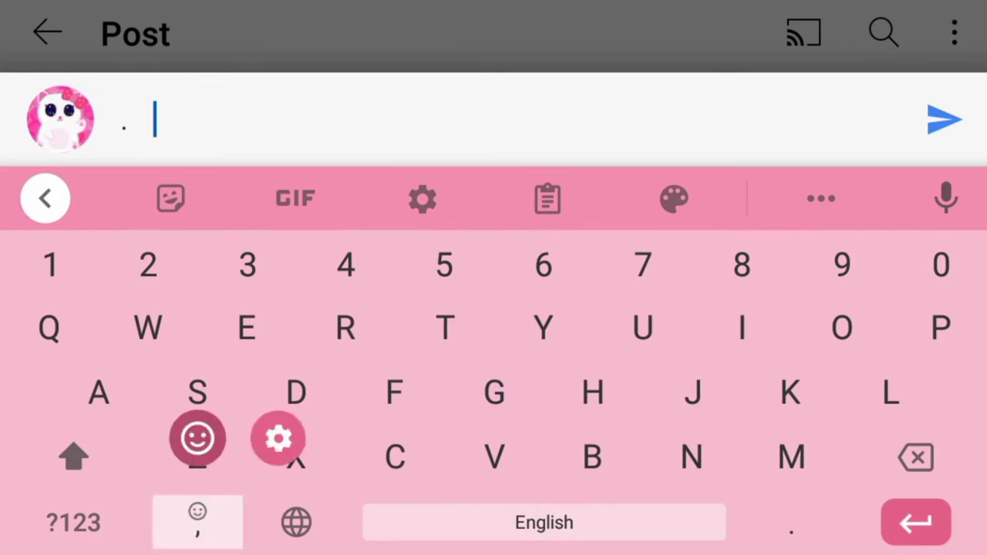
# - Start the bouquet's first blossom row from the animals-and-nature emojis
pyautogui.moveTo(197, 522); pyautogui.dragTo(198, 437)
pyautogui.click(835, 199)
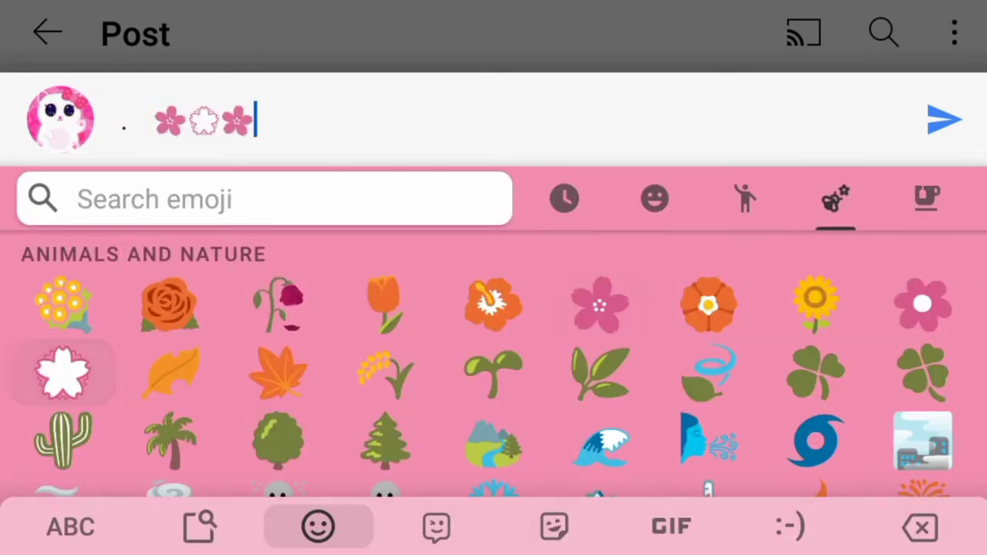
pyautogui.click(71, 526)
pyautogui.click(913, 522)
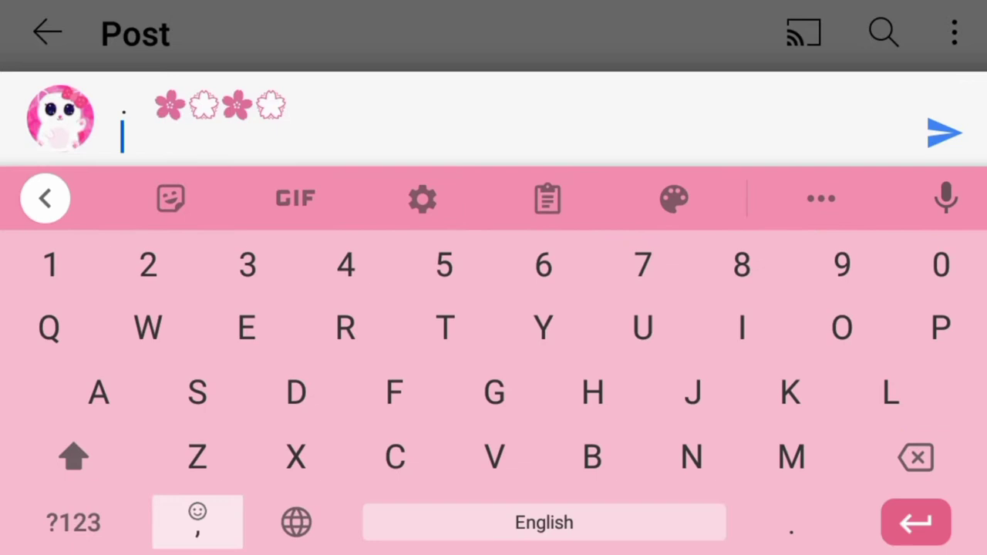
# - Add a second row of alternating blossoms: pink, white, pink, white, pink
pyautogui.moveTo(197, 522); pyautogui.dragTo(198, 437)
pyautogui.click(169, 304)
pyautogui.click(62, 304)
pyautogui.click(169, 304)
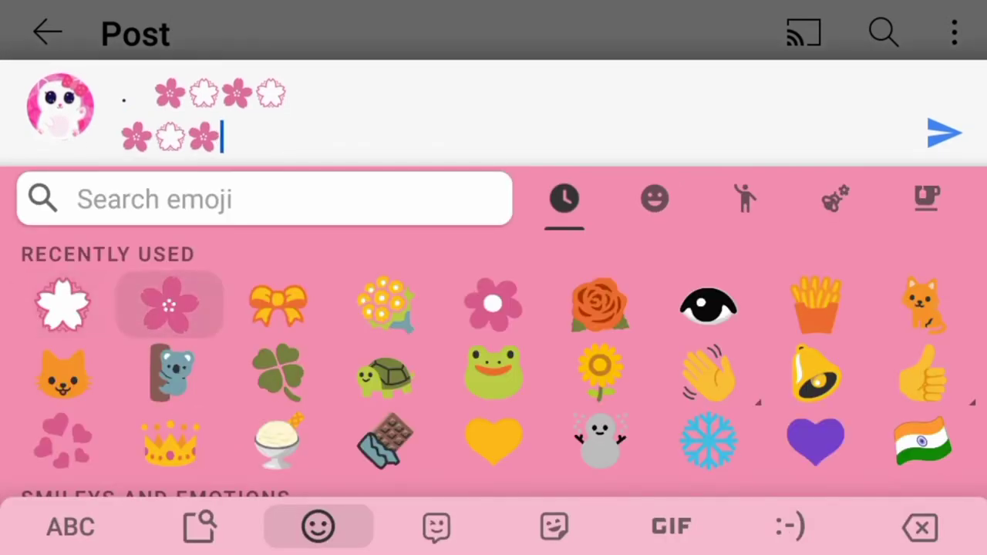
pyautogui.click(63, 305)
pyautogui.click(169, 305)
pyautogui.click(71, 527)
pyautogui.click(913, 523)
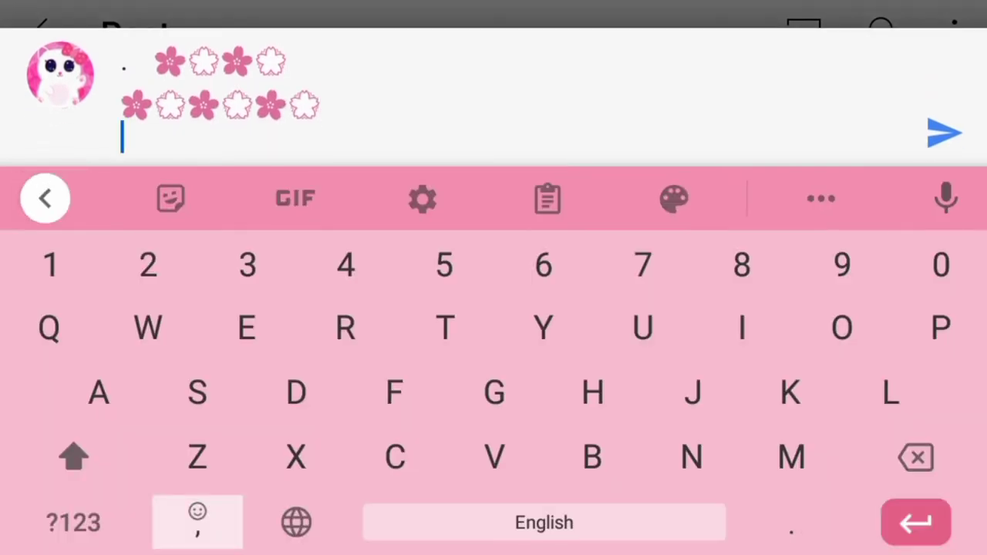
# - Add a third row of alternating blossoms: white, pink, white, pink, white
pyautogui.moveTo(198, 523); pyautogui.dragTo(199, 437)
pyautogui.click(63, 305)
pyautogui.click(170, 304)
pyautogui.click(63, 304)
pyautogui.click(170, 304)
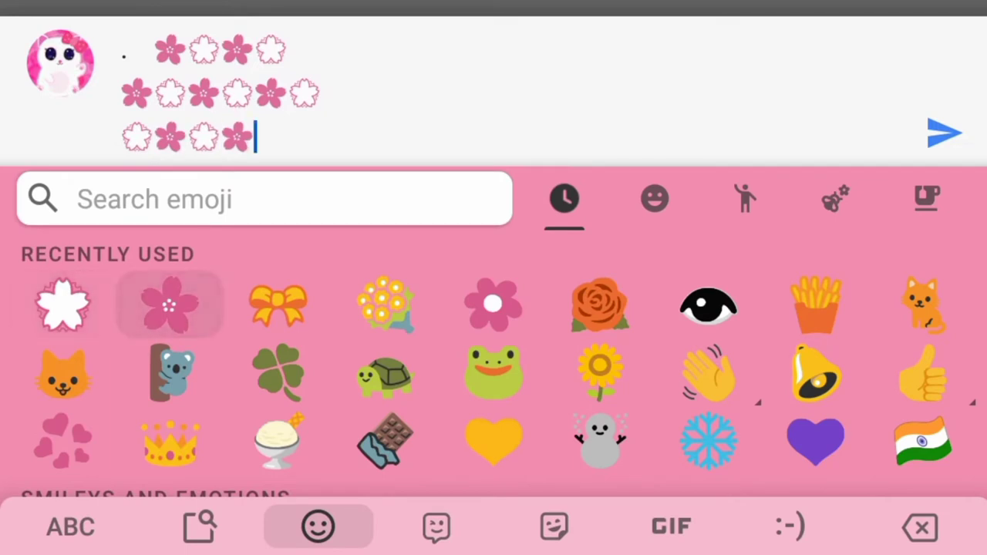
pyautogui.click(62, 304)
pyautogui.click(71, 527)
pyautogui.click(917, 522)
# - Indent a fourth row and fill it with four alternating white and pink blossoms
pyautogui.click(544, 523)
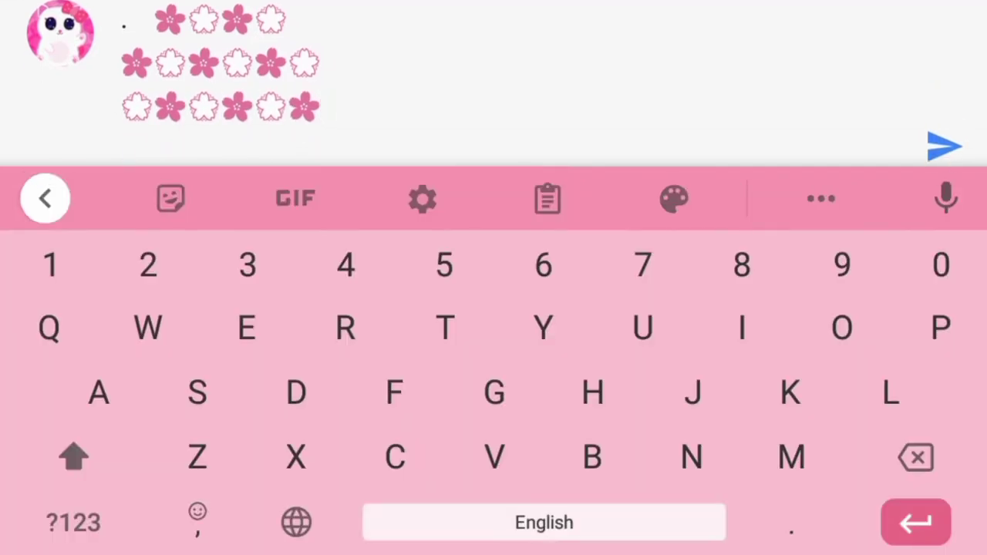
pyautogui.click(544, 522)
pyautogui.click(198, 523)
pyautogui.moveTo(198, 523); pyautogui.dragTo(198, 436)
pyautogui.click(165, 304)
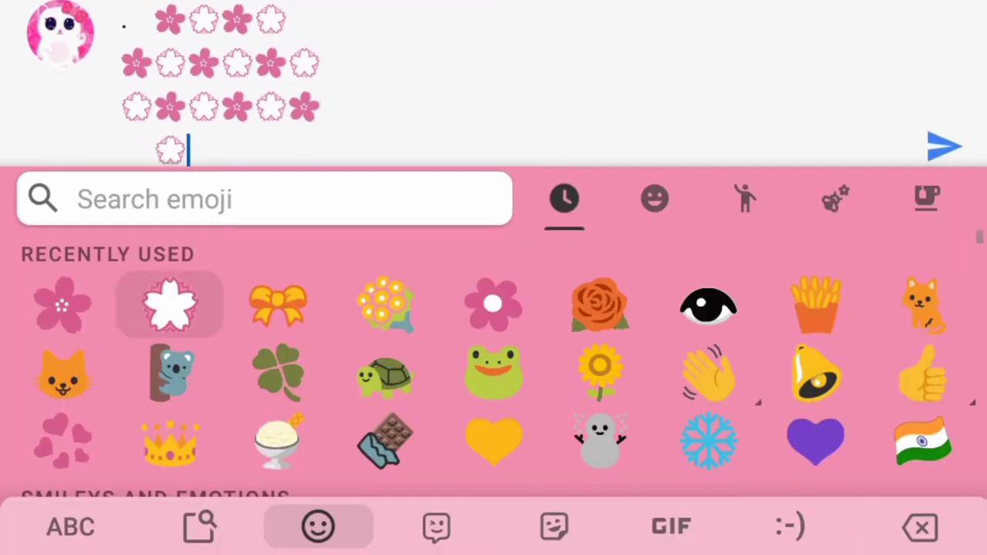
pyautogui.click(59, 304)
pyautogui.click(165, 304)
pyautogui.click(59, 304)
pyautogui.click(71, 527)
pyautogui.click(917, 523)
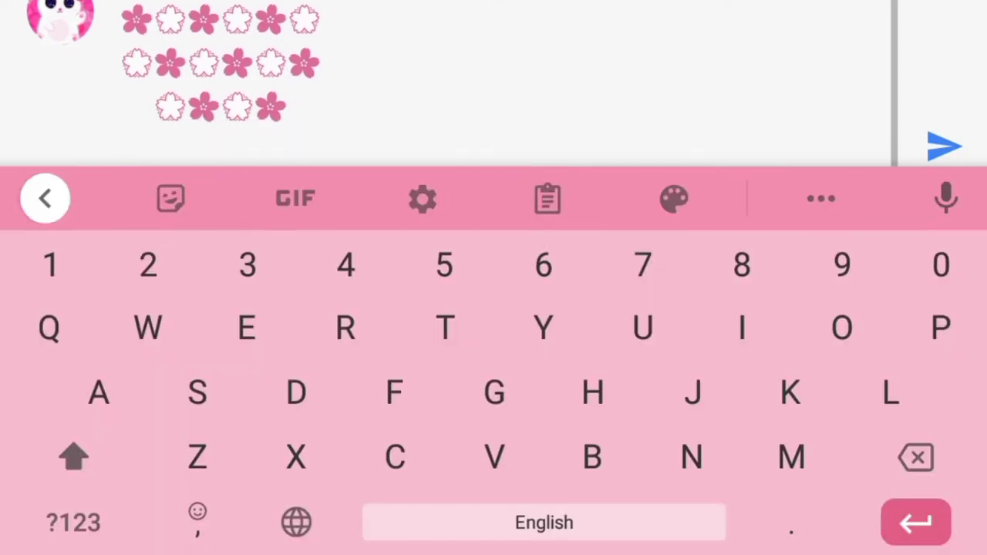
# - Add the stem line: a backslash and a slash separated by spaces
pyautogui.click(544, 523)
pyautogui.click(544, 523)
pyautogui.click(74, 523)
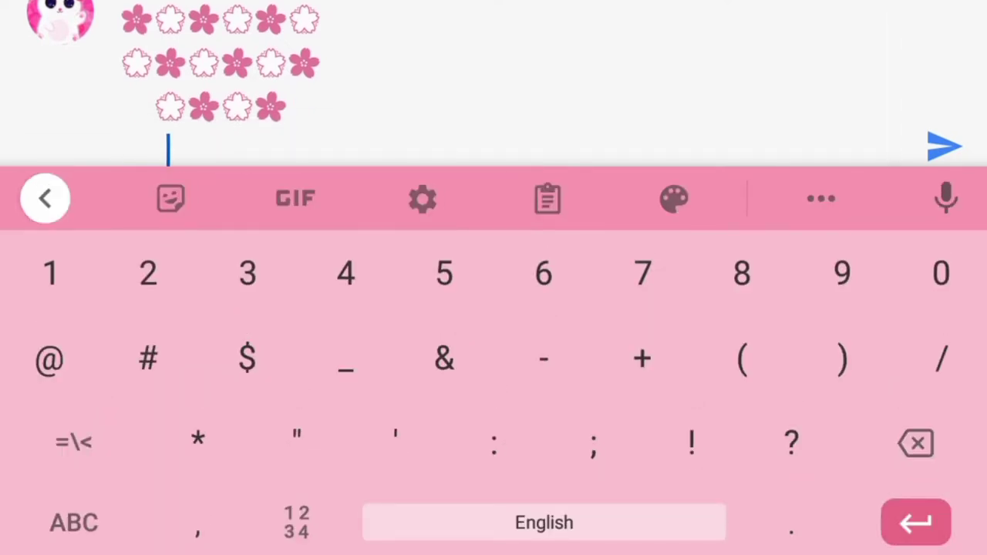
pyautogui.click(57, 443)
pyautogui.click(942, 355)
pyautogui.click(544, 523)
pyautogui.click(544, 522)
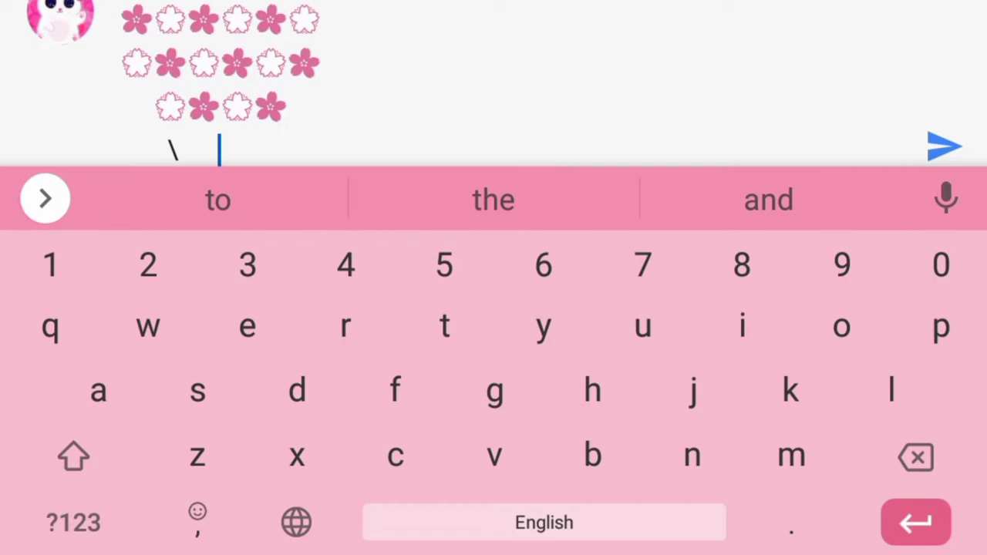
pyautogui.click(544, 522)
pyautogui.click(74, 523)
pyautogui.click(941, 359)
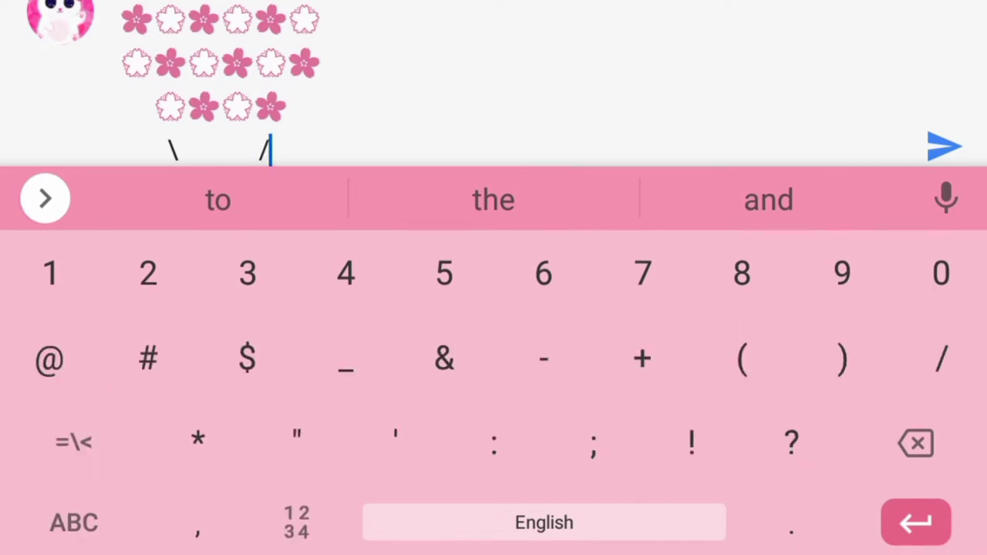
# - Add the wrapper line: slash, quote marks, a ribbon bow emoji, then more quote marks
pyautogui.click(916, 522)
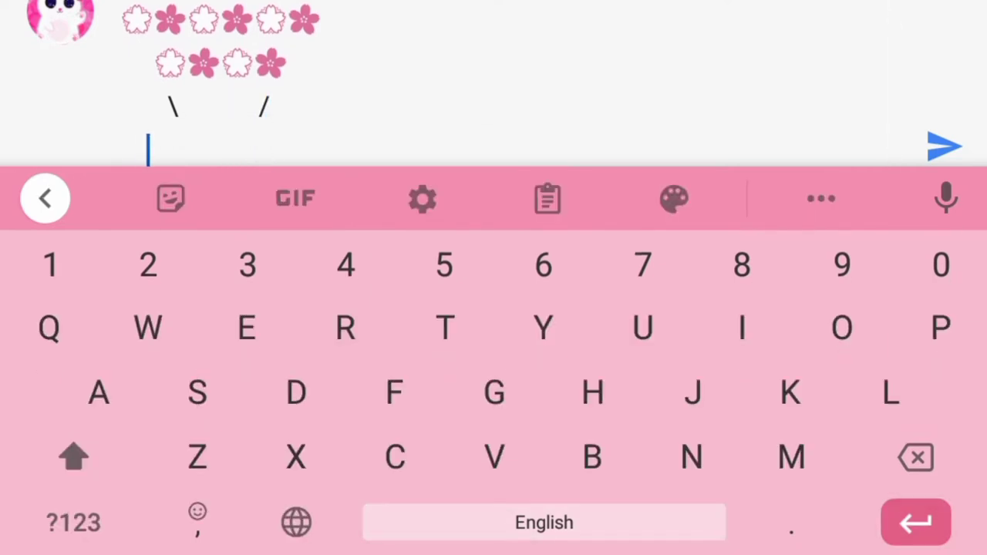
pyautogui.click(74, 522)
pyautogui.click(941, 359)
pyautogui.click(296, 439)
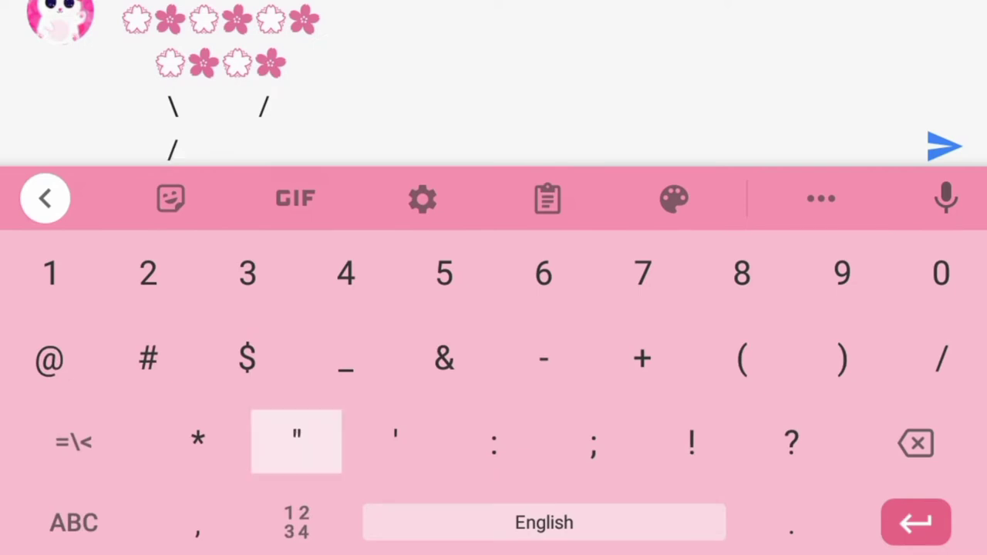
pyautogui.click(73, 522)
pyautogui.moveTo(198, 522); pyautogui.dragTo(198, 437)
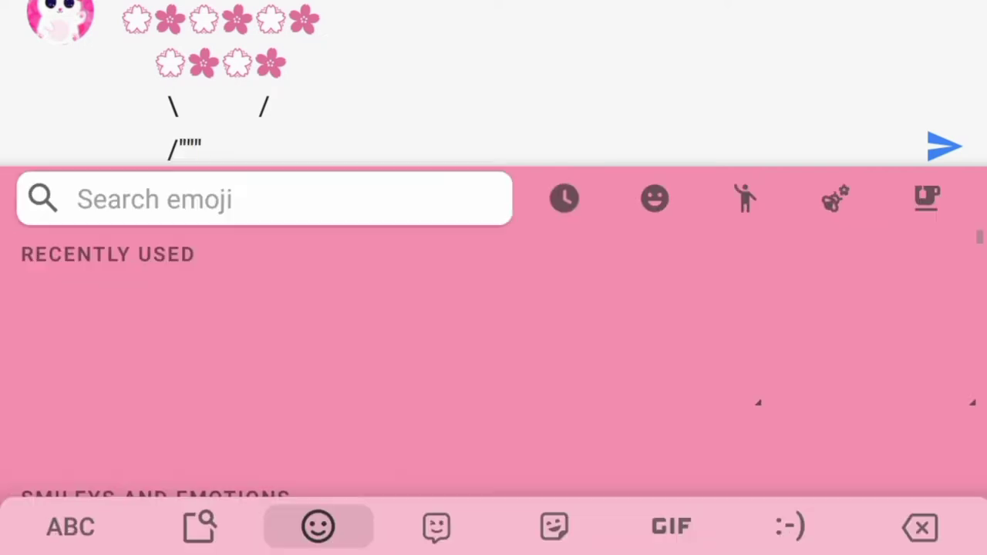
pyautogui.click(394, 199)
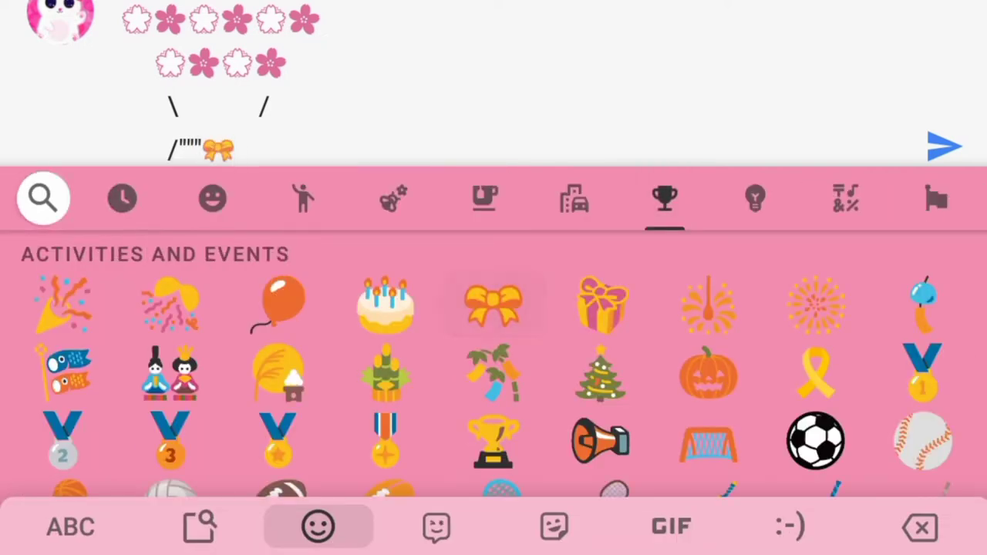
pyautogui.click(71, 527)
pyautogui.click(296, 438)
pyautogui.click(296, 438)
pyautogui.click(74, 440)
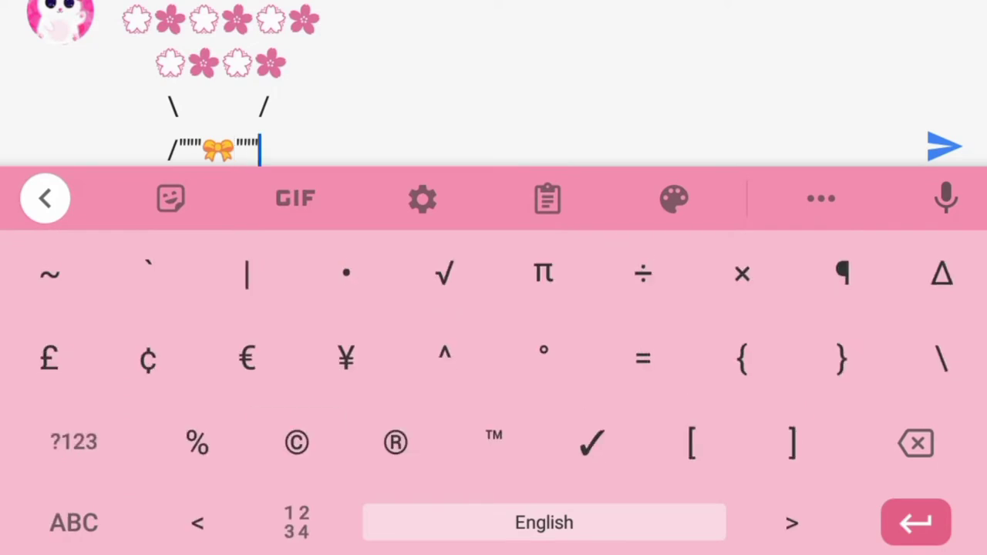
# - Expand the newly posted blossom bouquet comment and like it
pyautogui.scroll(2, 220, 85)
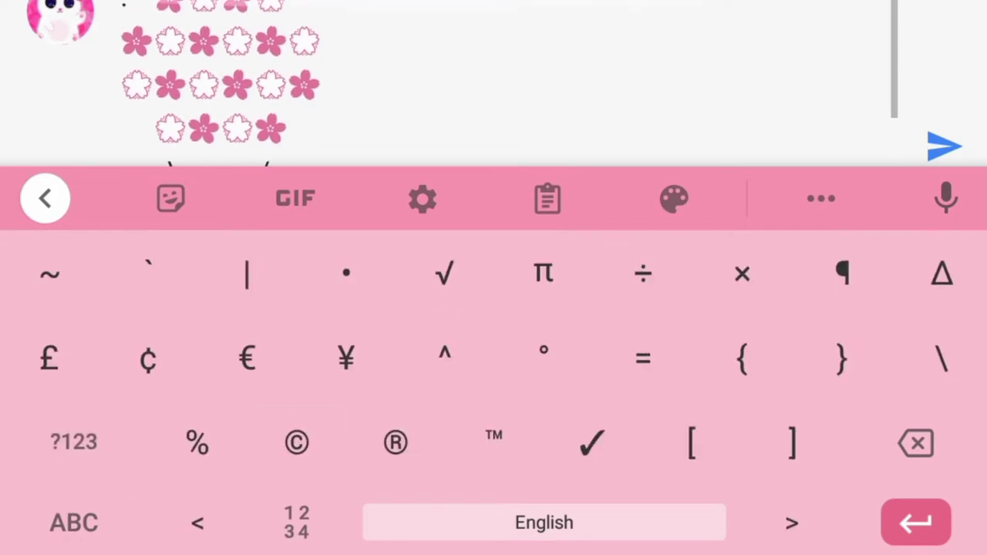
pyautogui.scroll(-2, 220, 85)
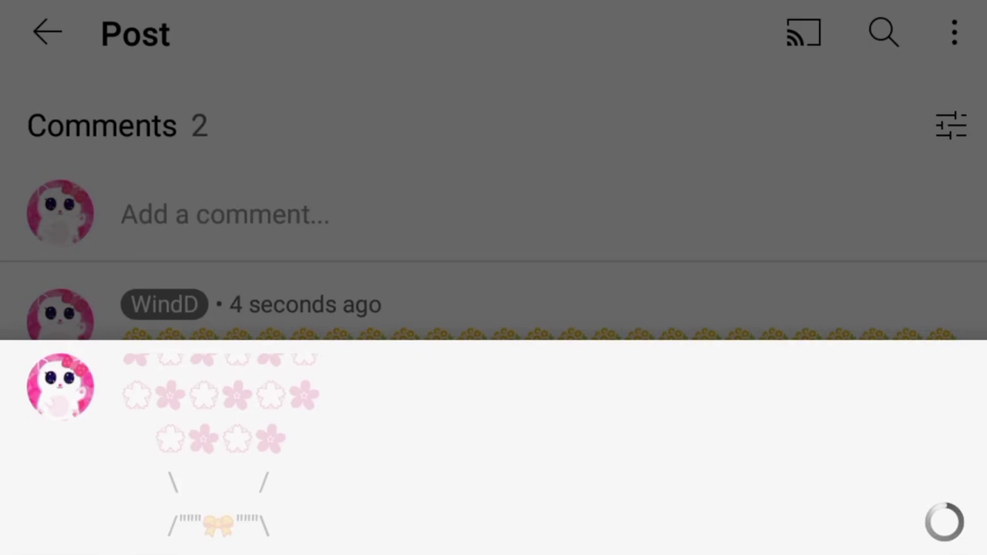
pyautogui.scroll(-2, 494, 308)
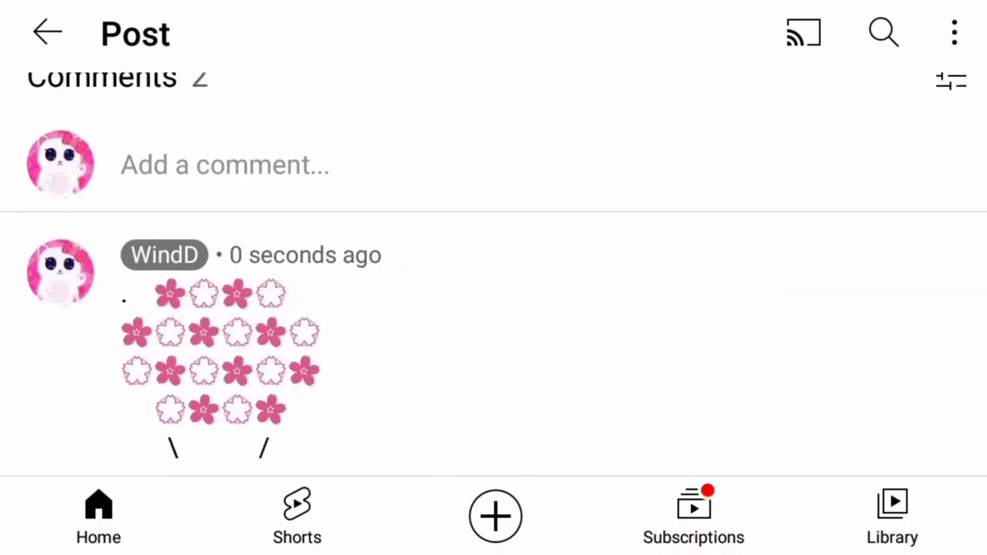
pyautogui.click(185, 432)
pyautogui.click(134, 455)
pyautogui.scroll(2, 494, 308)
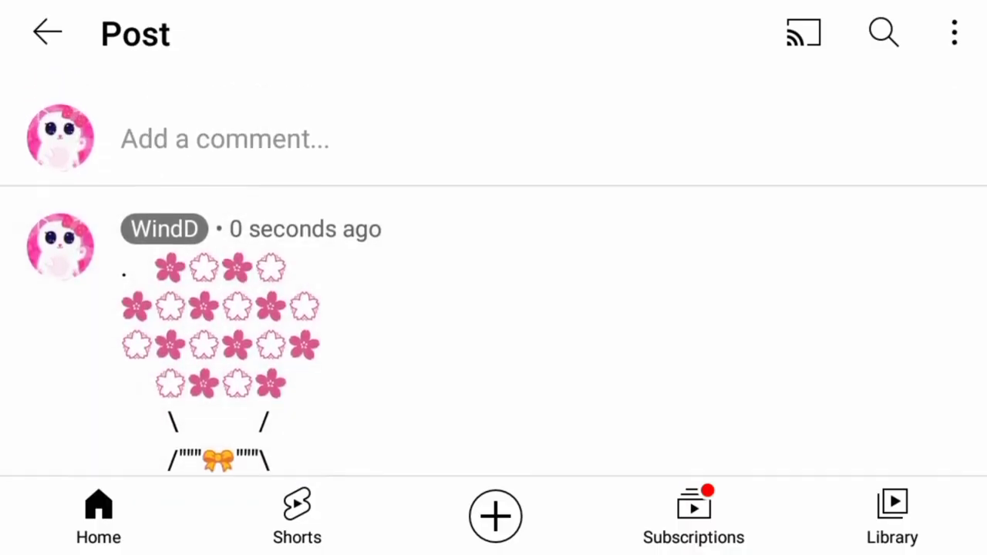
pyautogui.scroll(1, 493, 309)
# - Start a new comment '2nd way... @*@*@*@' and add more @*@ blossom rows below it
pyautogui.click(224, 214)
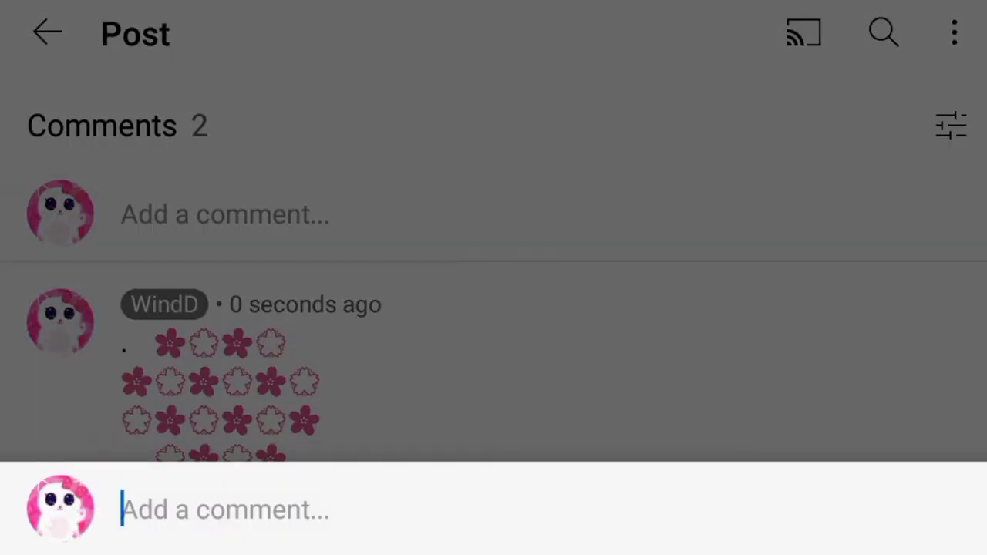
pyautogui.write('2nd way..')
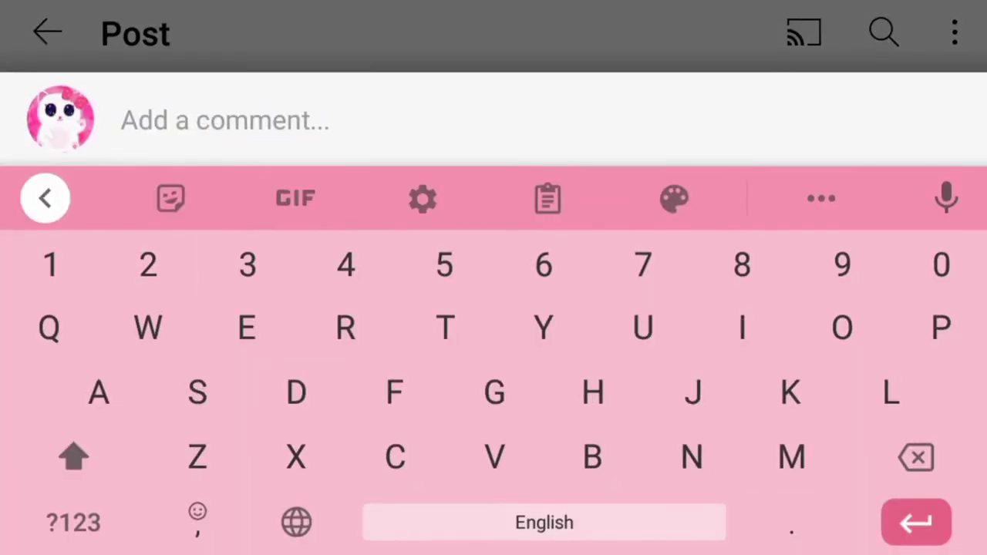
pyautogui.write('. ')
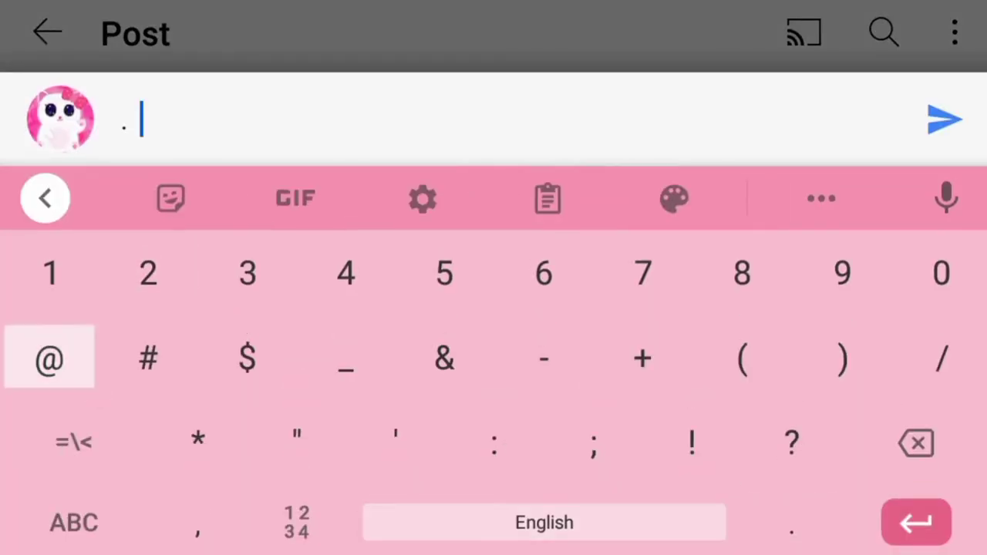
pyautogui.write('@*@*@*@')
pyautogui.press('Return')
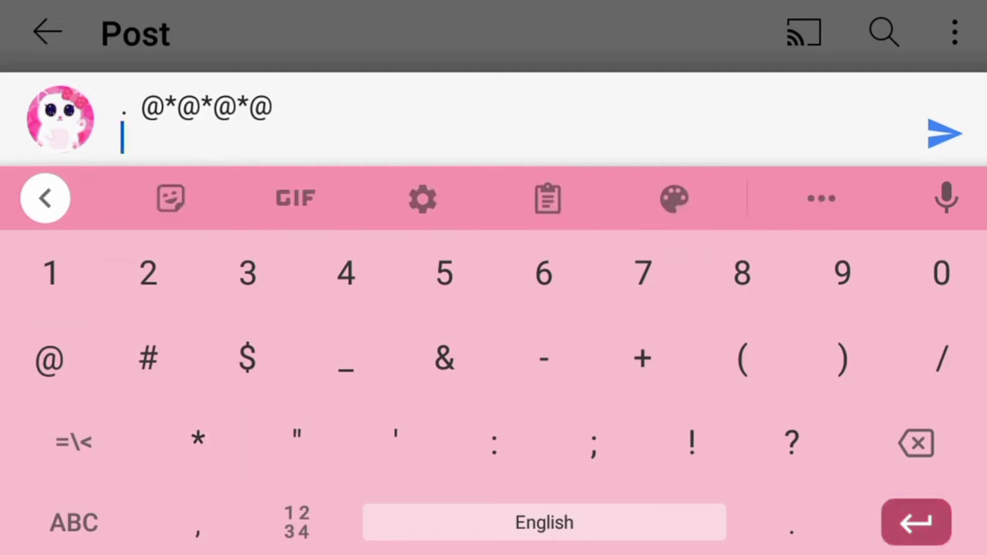
pyautogui.write('@*@*@')
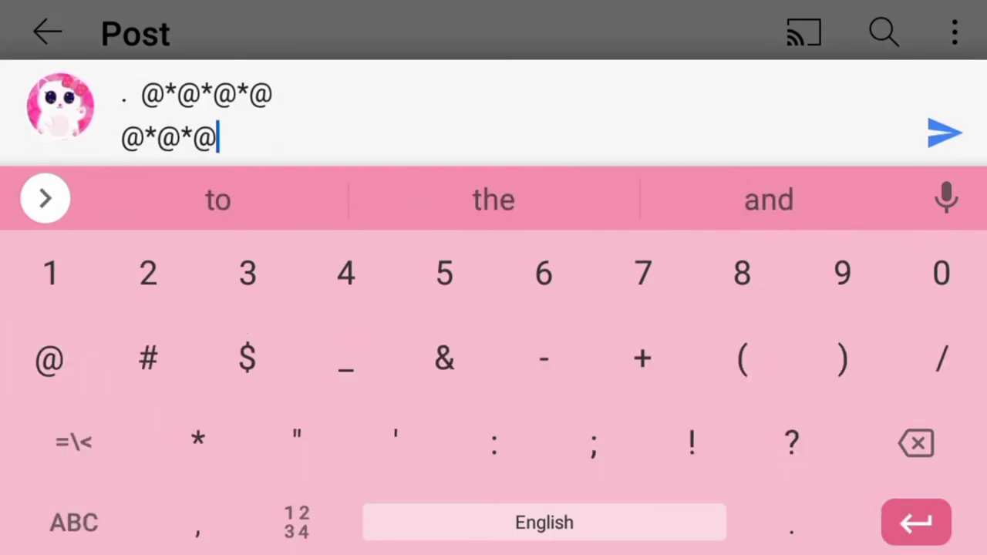
pyautogui.write('*@*')
pyautogui.press('Return')
pyautogui.write('@*')
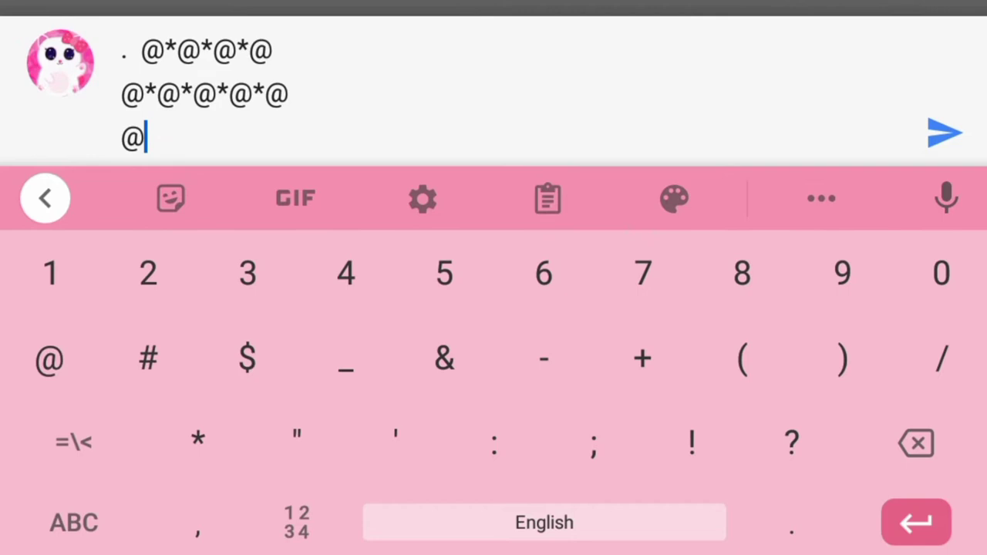
pyautogui.write('@*@*@*')
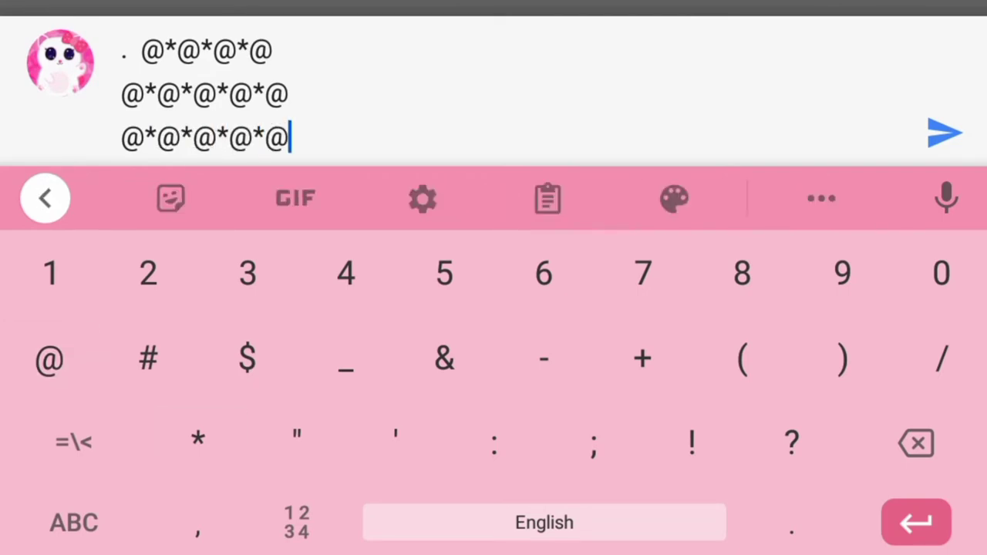
pyautogui.write('@')
pyautogui.press('Return')
pyautogui.write('@')
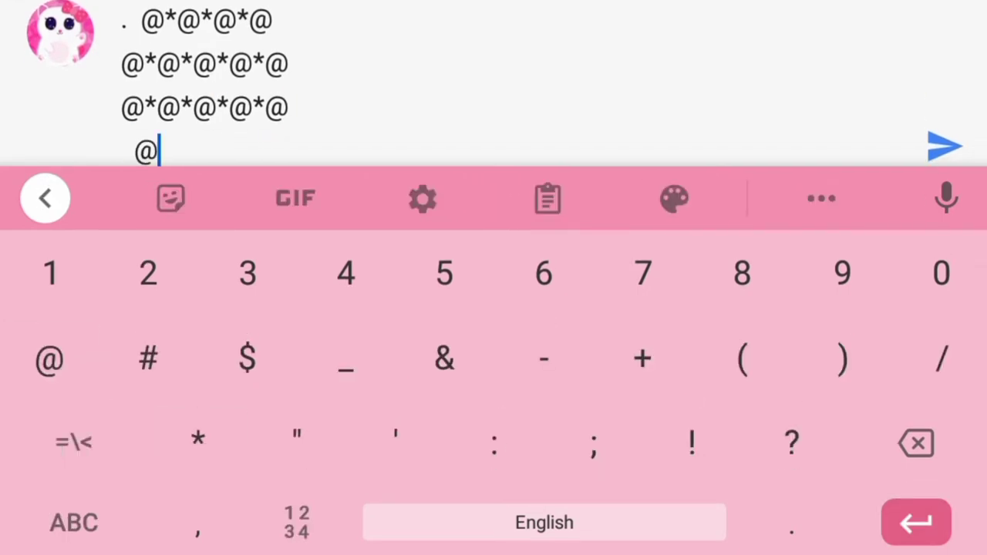
pyautogui.write('*@*@*@')
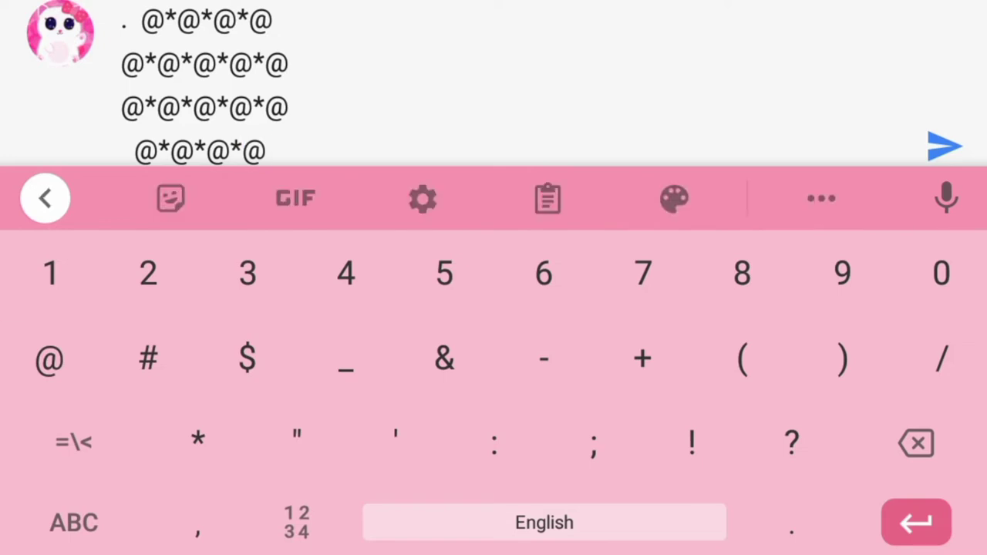
# - Add the '\ /' wrap line and the '/\' base beneath the blossom rows
pyautogui.press('Return')
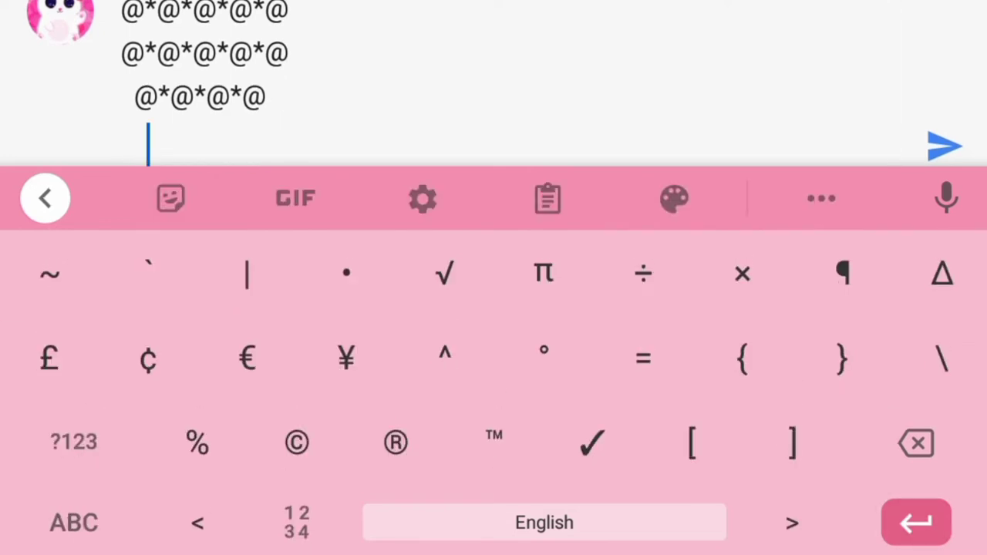
pyautogui.write('\\ ')
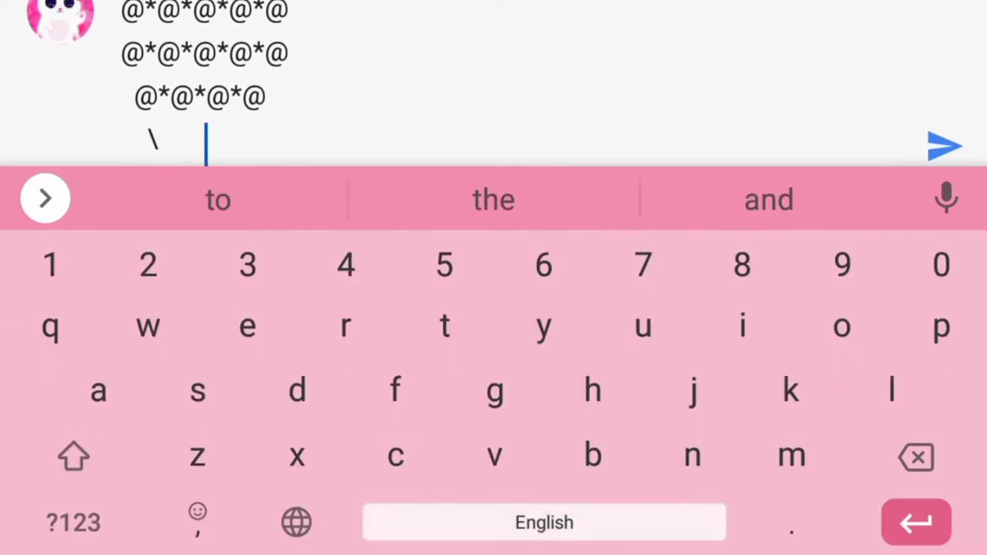
pyautogui.write('   /')
pyautogui.press('Return')
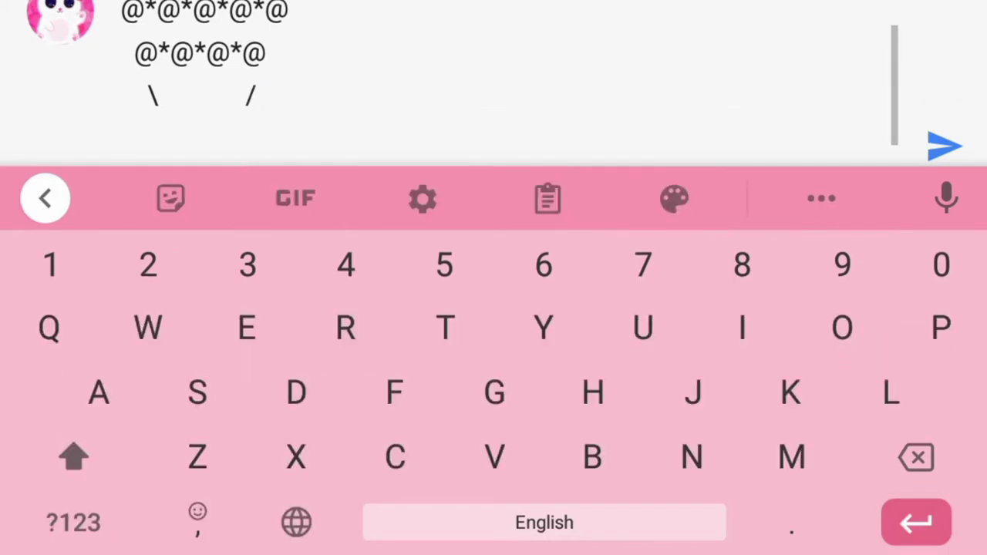
pyautogui.write('/°•°•°•°•°')
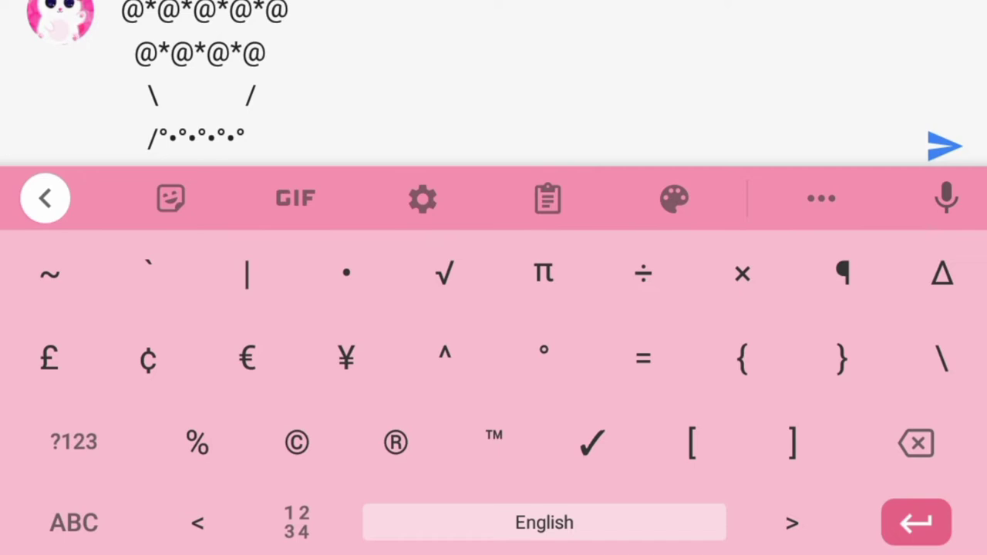
pyautogui.write('\\')
pyautogui.scroll(2, 200, 77)
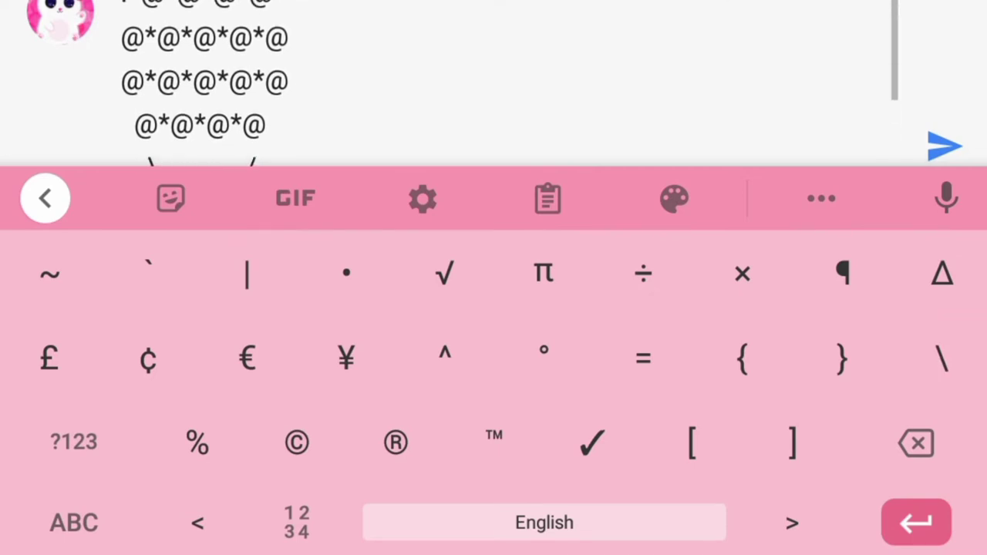
pyautogui.scroll(-2, 200, 77)
# - Send the @*@ text-art bouquet, then scroll down to check it and back up
pyautogui.click(944, 147)
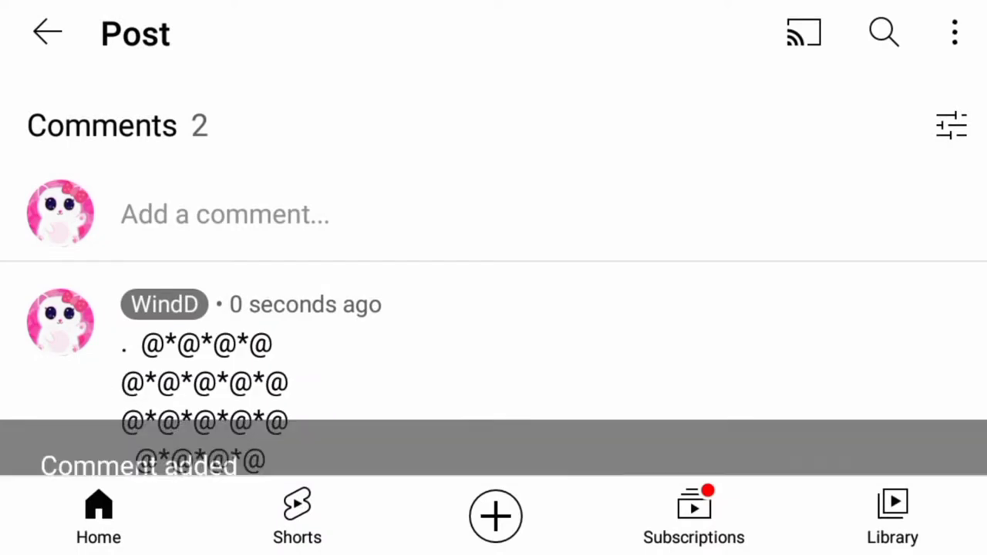
pyautogui.scroll(-2, 494, 309)
pyautogui.scroll(-2, 494, 308)
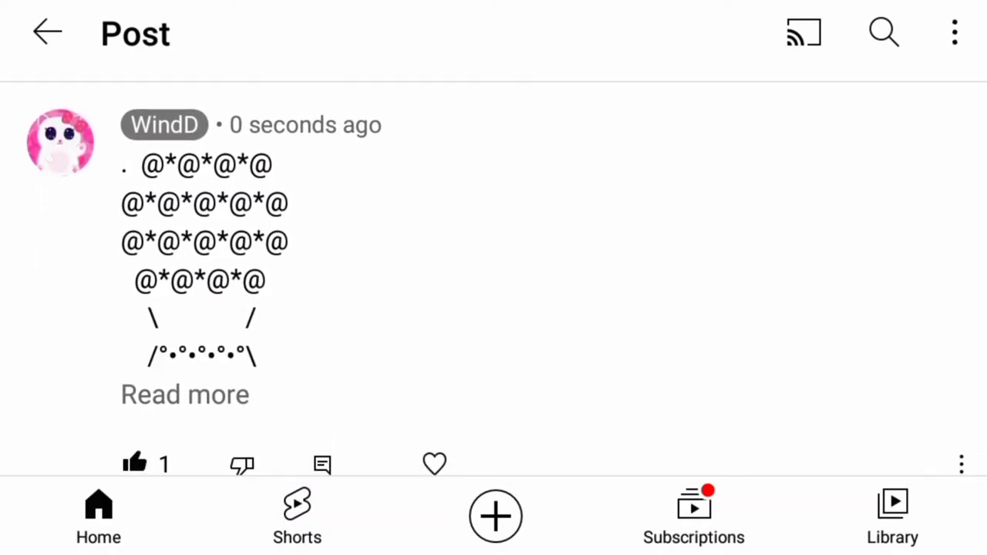
pyautogui.scroll(3, 452, 275)
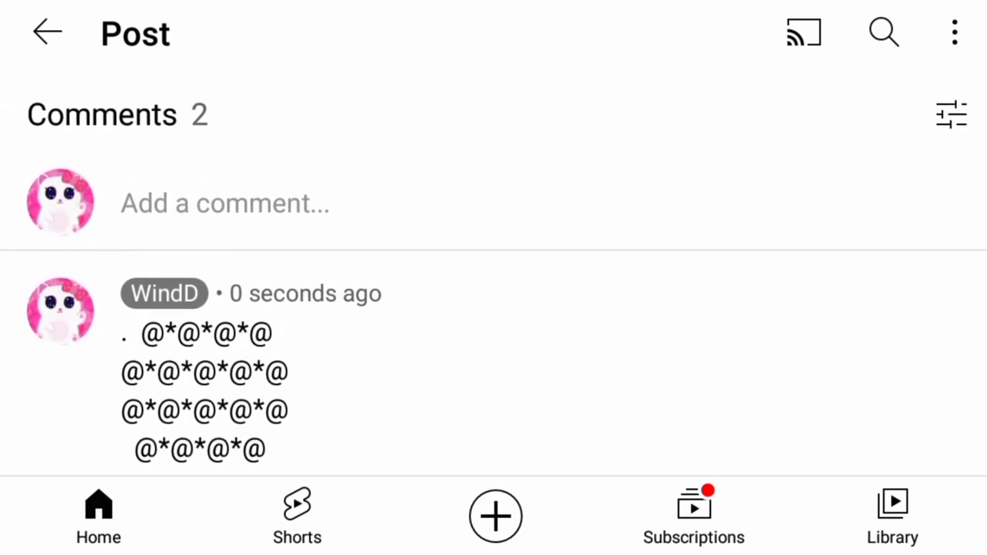
# - Post the comment '3rd way.............' on the video
pyautogui.click(224, 203)
pyautogui.write('3rd way...')
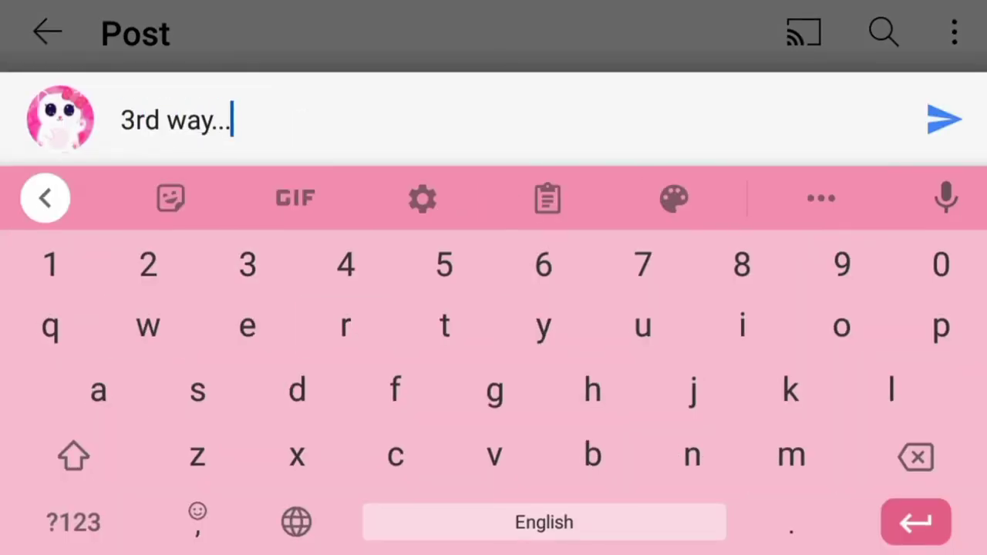
pyautogui.write('..........')
pyautogui.click(944, 120)
pyautogui.write('.')
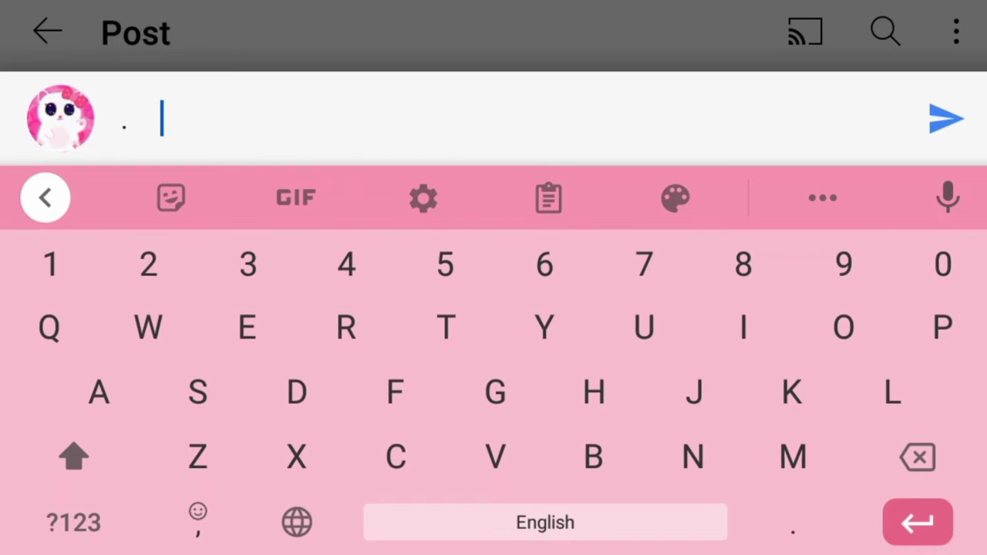
# - Begin a new comment with two rows of cherry-blossom emojis
pyautogui.click(197, 518)
pyautogui.click(837, 198)
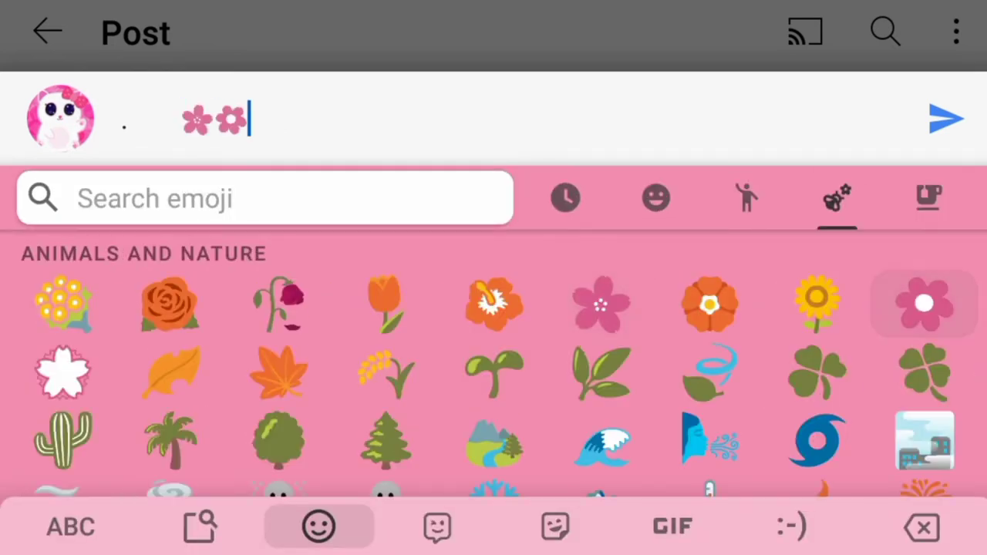
pyautogui.click(601, 303)
pyautogui.click(924, 303)
pyautogui.click(71, 526)
pyautogui.press('Return')
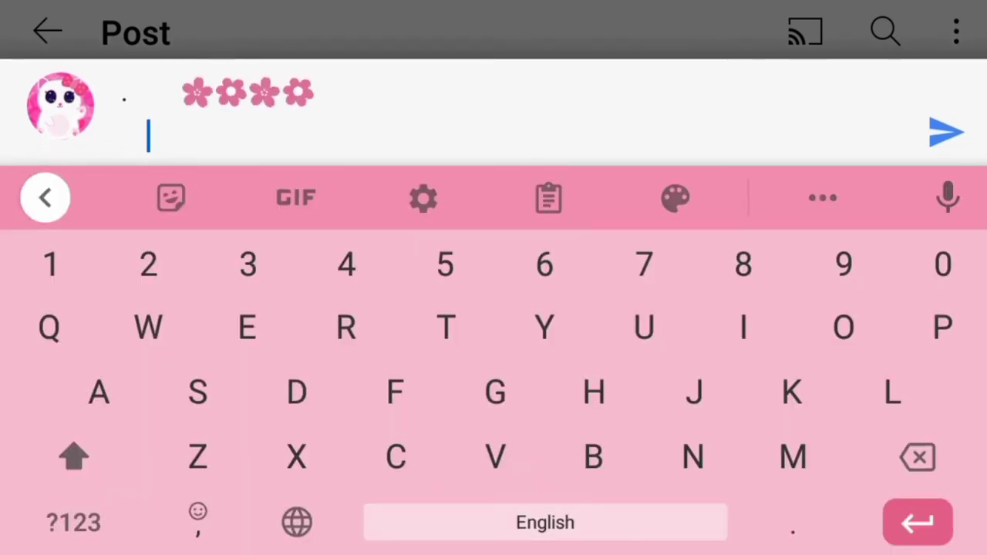
pyautogui.click(198, 518)
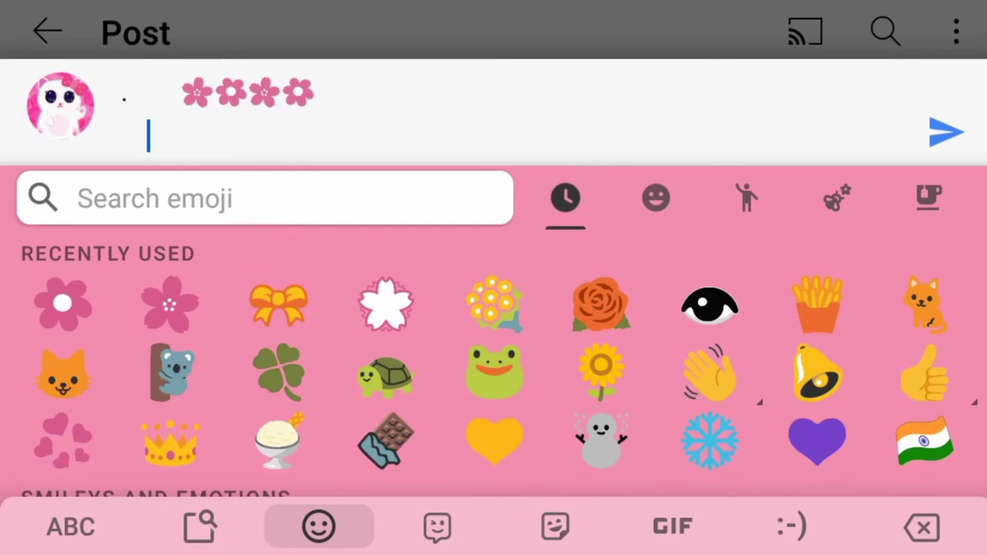
pyautogui.click(170, 303)
# - Add a third cherry-blossom row and start the stem line with '('
pyautogui.click(169, 303)
pyautogui.click(63, 303)
pyautogui.click(63, 303)
pyautogui.click(71, 527)
pyautogui.press('Return')
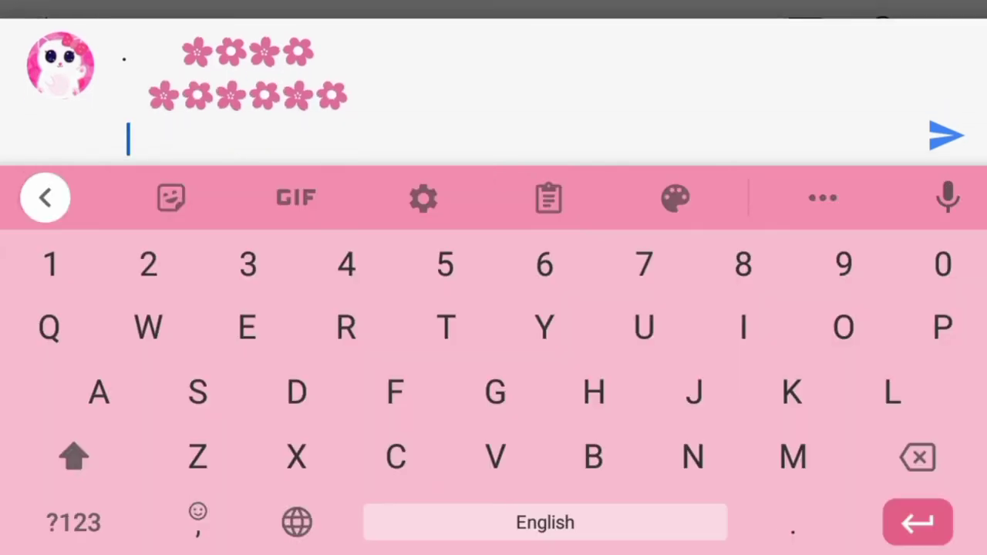
pyautogui.click(198, 518)
pyautogui.click(63, 303)
pyautogui.click(170, 303)
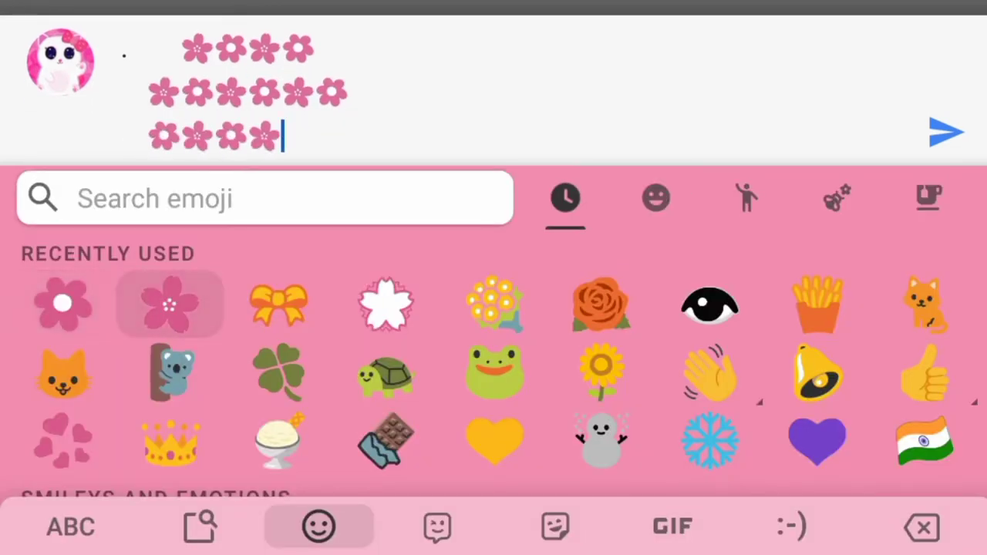
pyautogui.click(63, 303)
pyautogui.click(64, 303)
pyautogui.click(71, 527)
pyautogui.click(918, 523)
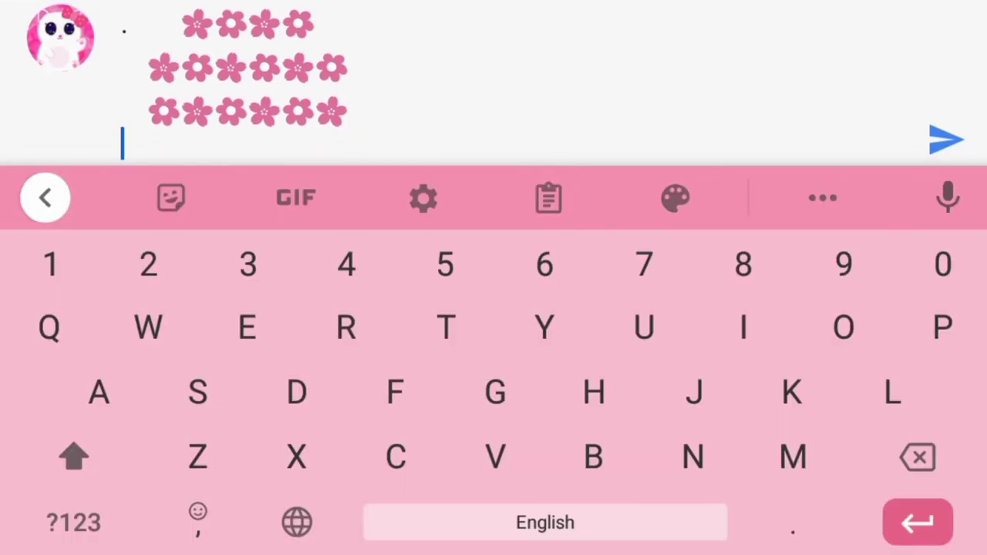
pyautogui.click(73, 523)
pyautogui.click(743, 359)
# - Close the bunny's ears with slashes and add two more cherry blossoms beside them
pyautogui.click(74, 441)
pyautogui.click(943, 356)
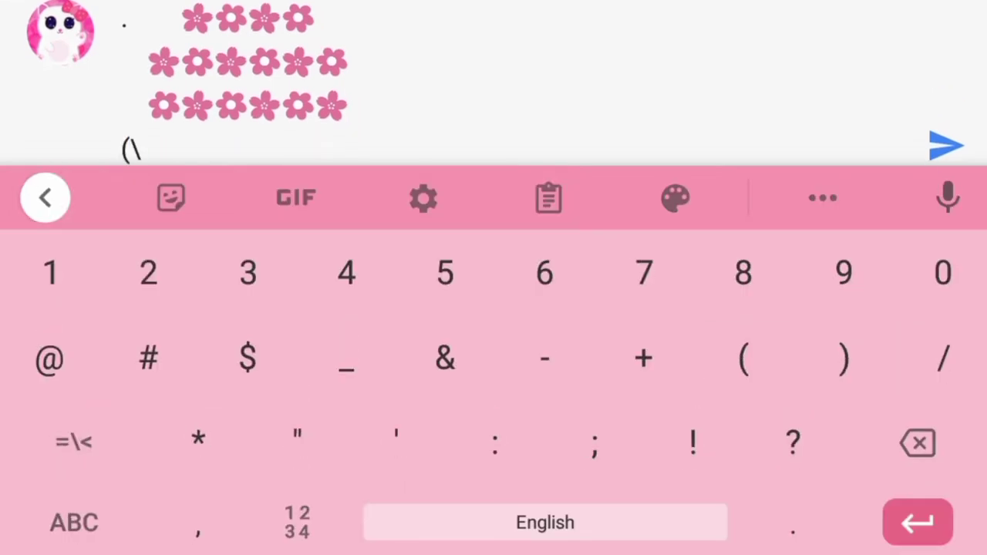
pyautogui.click(943, 358)
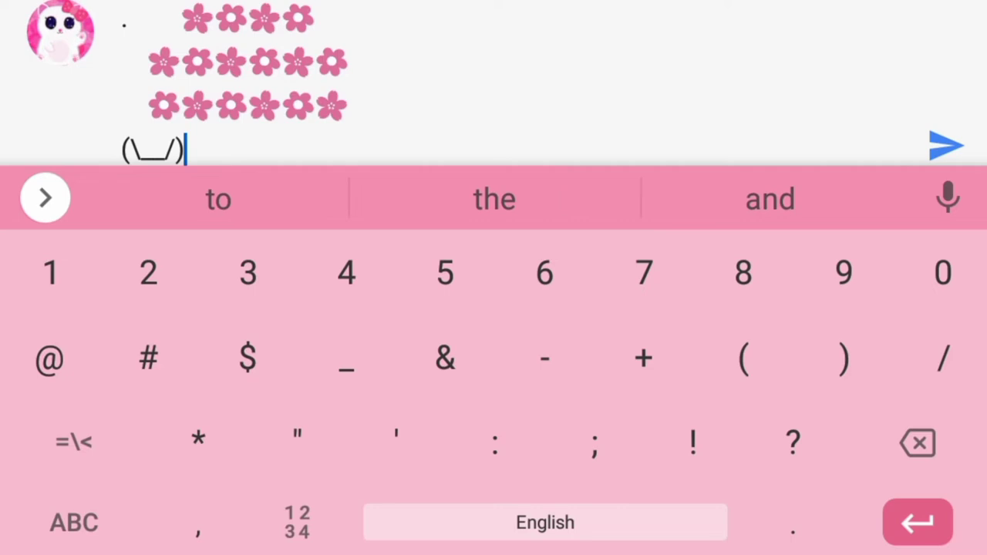
pyautogui.click(73, 523)
pyautogui.moveTo(199, 522); pyautogui.dragTo(198, 436)
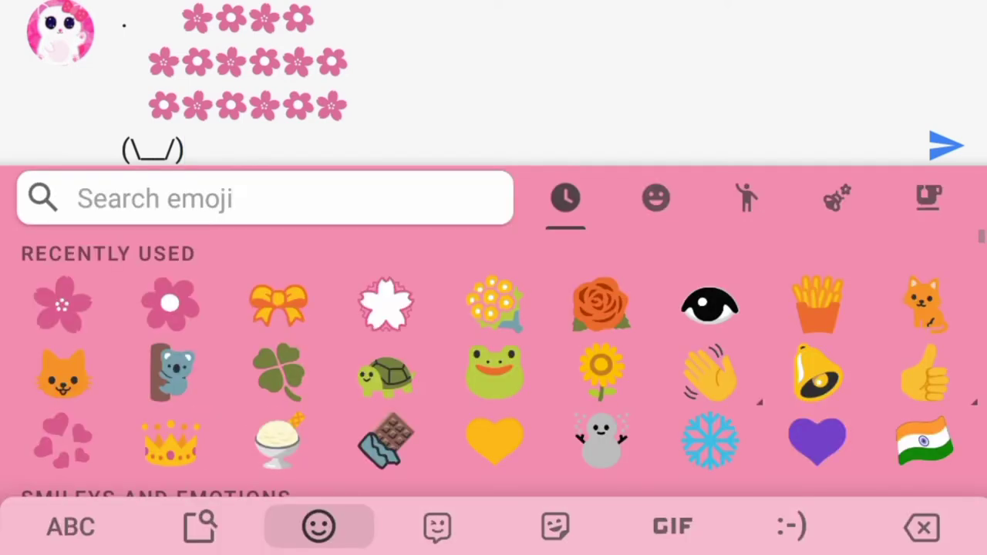
pyautogui.click(62, 304)
pyautogui.click(62, 304)
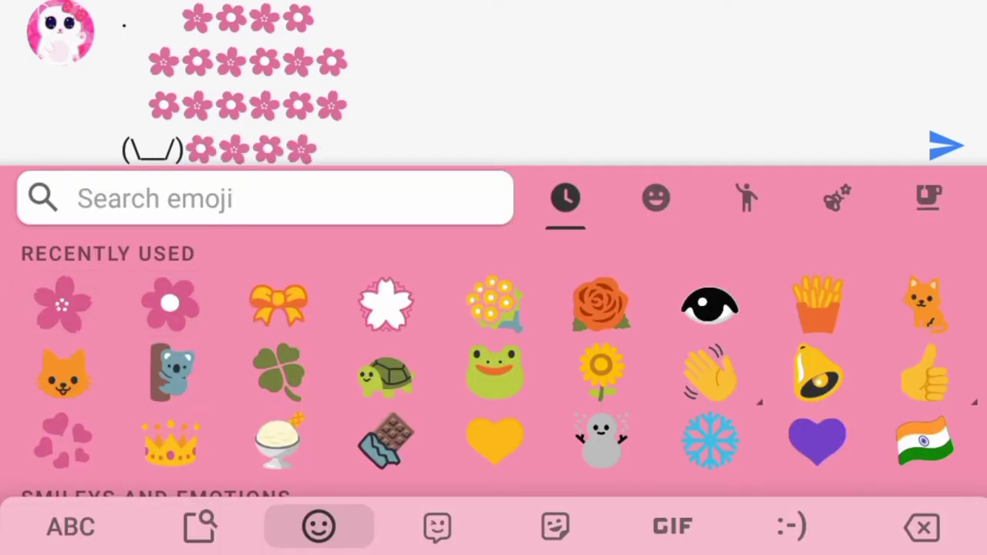
pyautogui.click(70, 526)
# - On a new line, type the bunny face '( ^ - ^)'
pyautogui.click(918, 523)
pyautogui.click(72, 522)
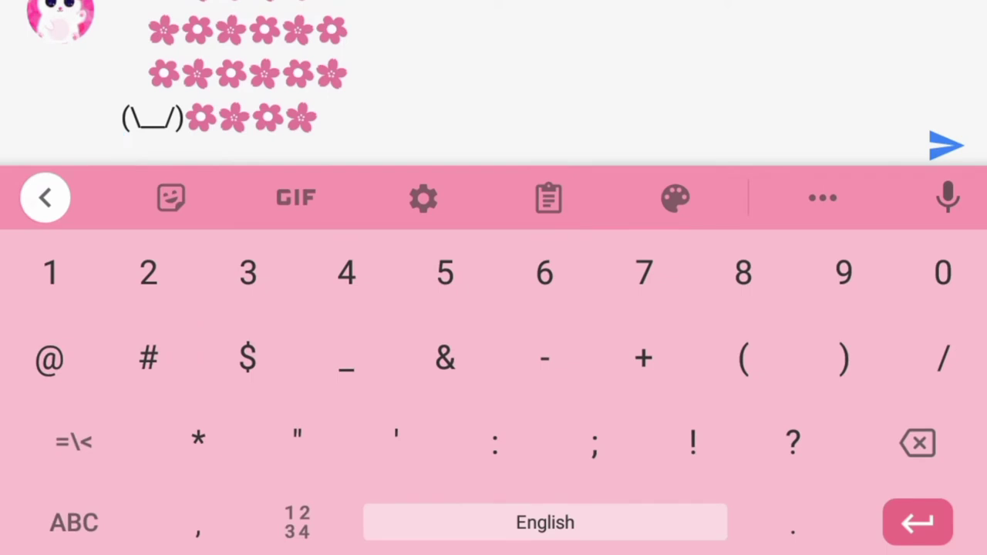
pyautogui.click(743, 358)
pyautogui.click(73, 441)
pyautogui.click(446, 357)
pyautogui.click(545, 523)
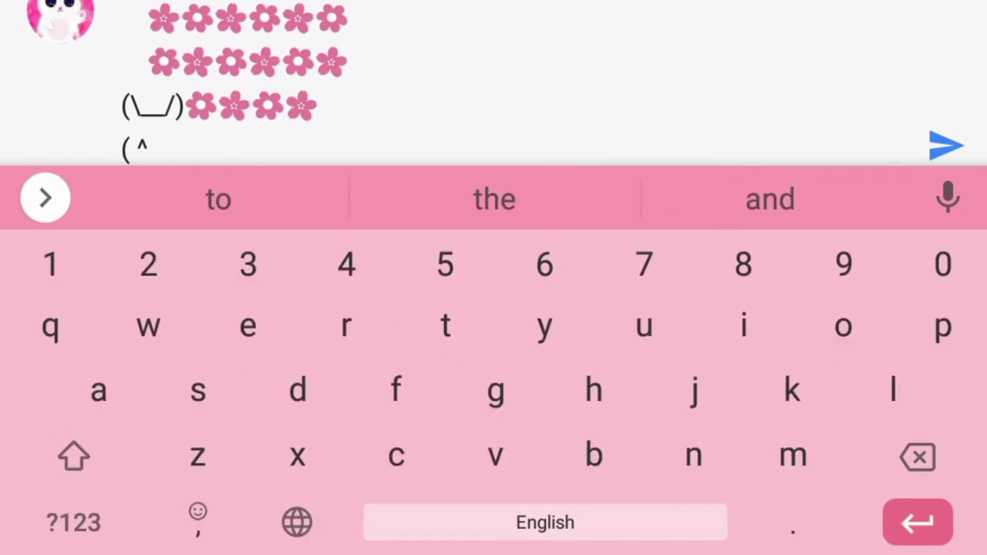
pyautogui.click(73, 522)
pyautogui.click(545, 357)
pyautogui.click(546, 523)
pyautogui.click(73, 441)
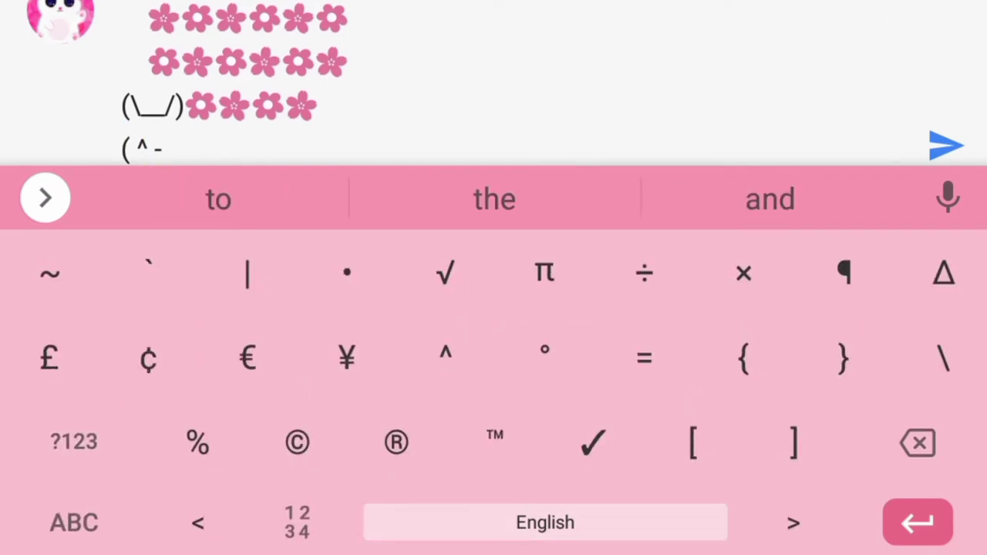
pyautogui.click(446, 357)
pyautogui.click(74, 441)
pyautogui.click(843, 359)
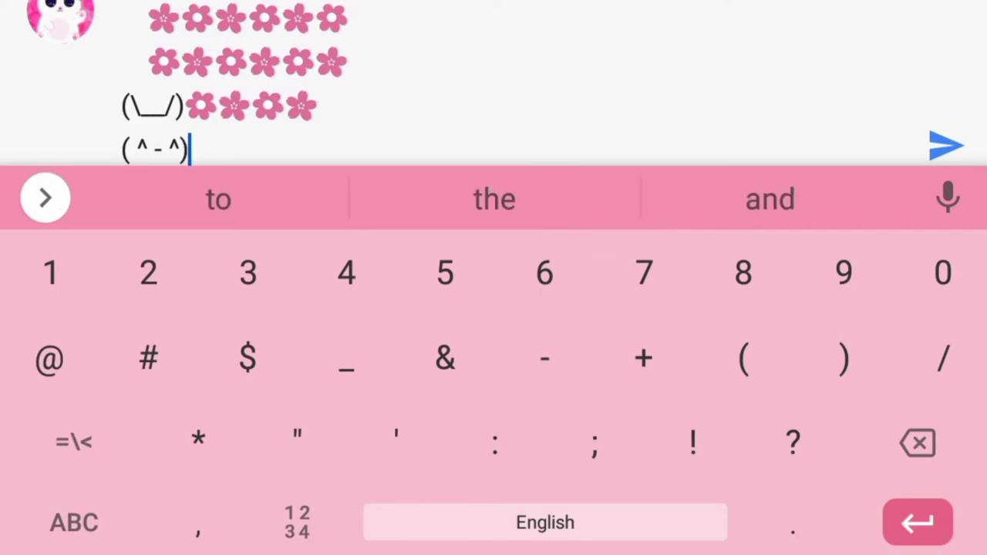
# - Add the bouquet edges '\ /' after the bunny's face
pyautogui.click(74, 441)
pyautogui.click(943, 357)
pyautogui.click(546, 523)
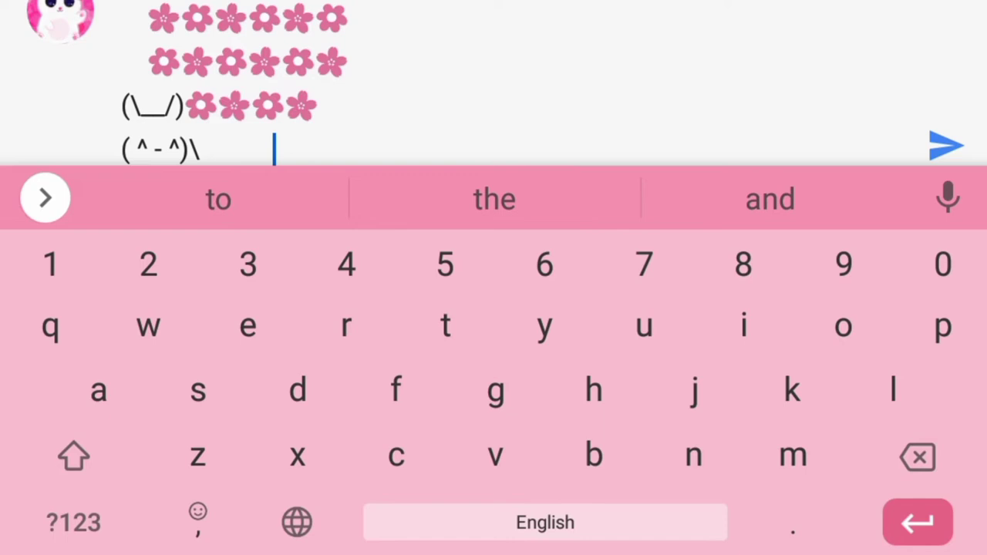
pyautogui.click(73, 522)
pyautogui.click(943, 357)
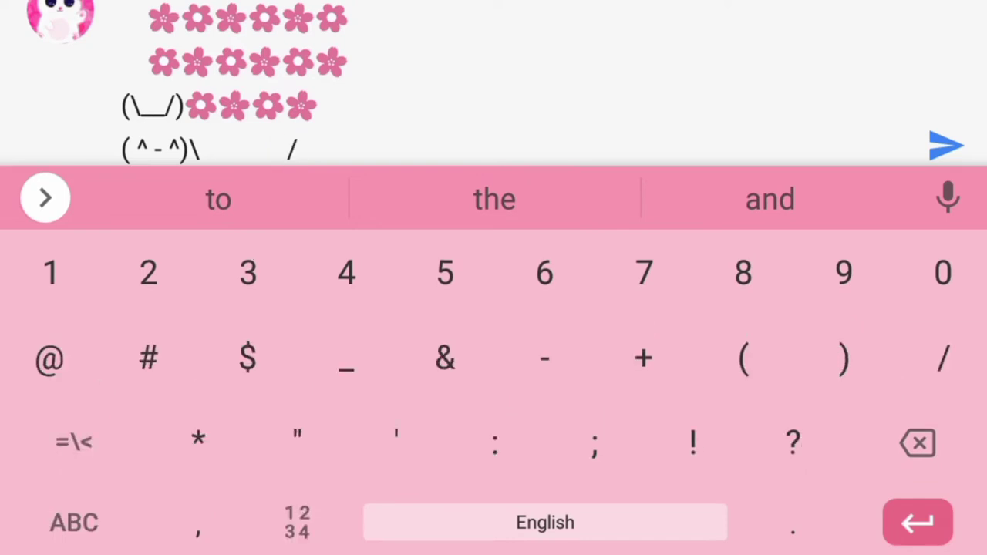
# - Start the body line with '/ >/' for the bunny's paw and bouquet wrap
pyautogui.click(918, 522)
pyautogui.click(74, 522)
pyautogui.click(944, 357)
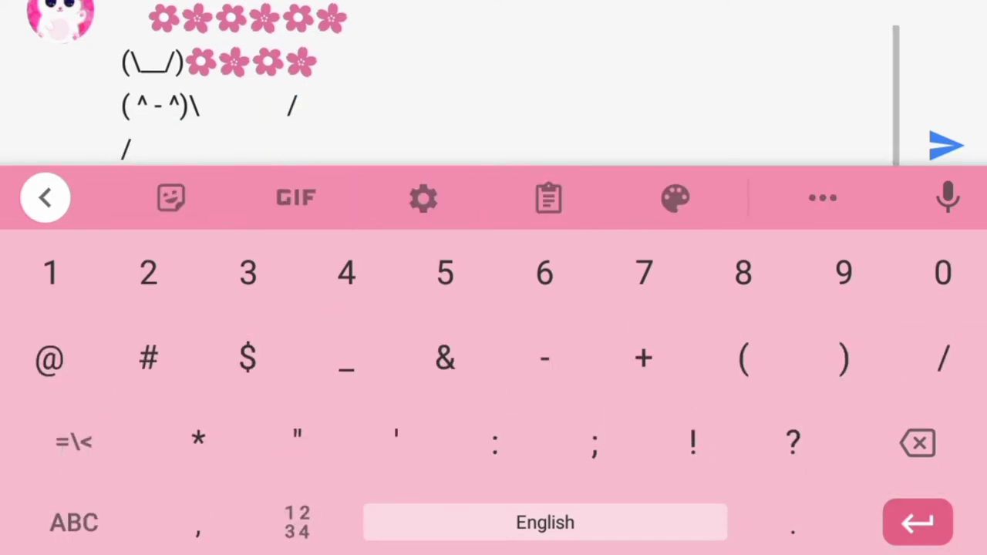
pyautogui.click(545, 523)
pyautogui.click(74, 457)
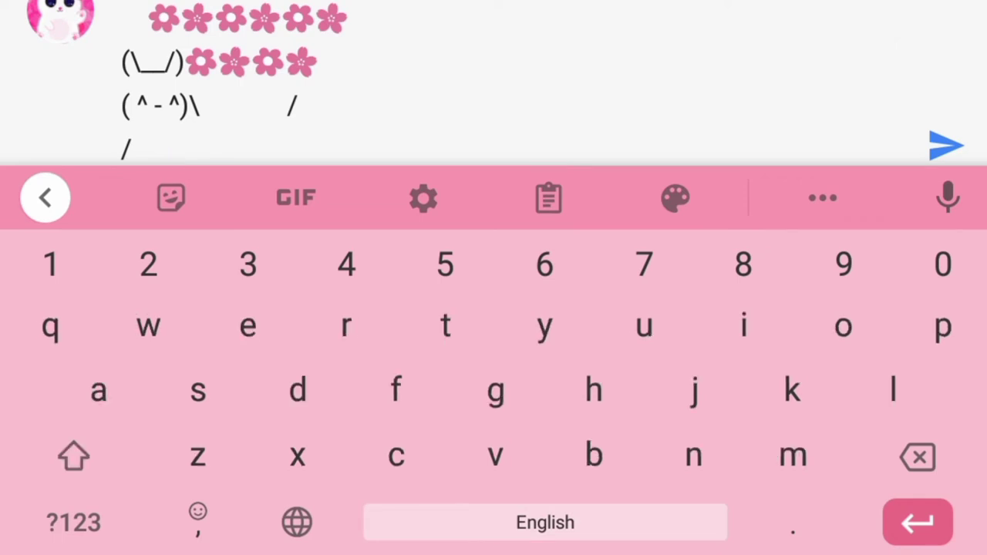
pyautogui.click(73, 523)
pyautogui.click(73, 441)
pyautogui.click(793, 523)
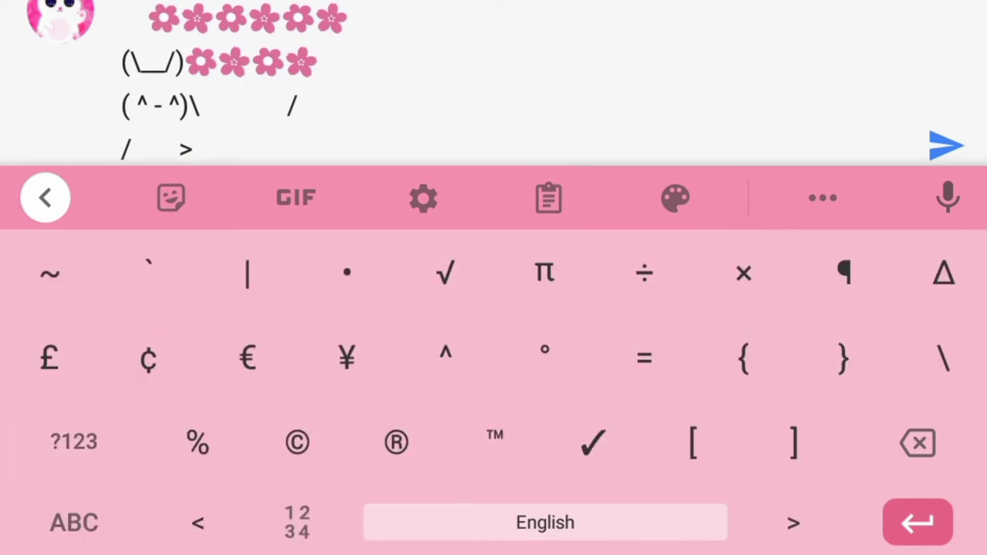
pyautogui.click(73, 442)
pyautogui.click(944, 357)
pyautogui.click(73, 441)
# - Add the 🎀 bow emoji with degree signs around it
pyautogui.click(73, 522)
pyautogui.click(199, 512)
pyautogui.click(71, 527)
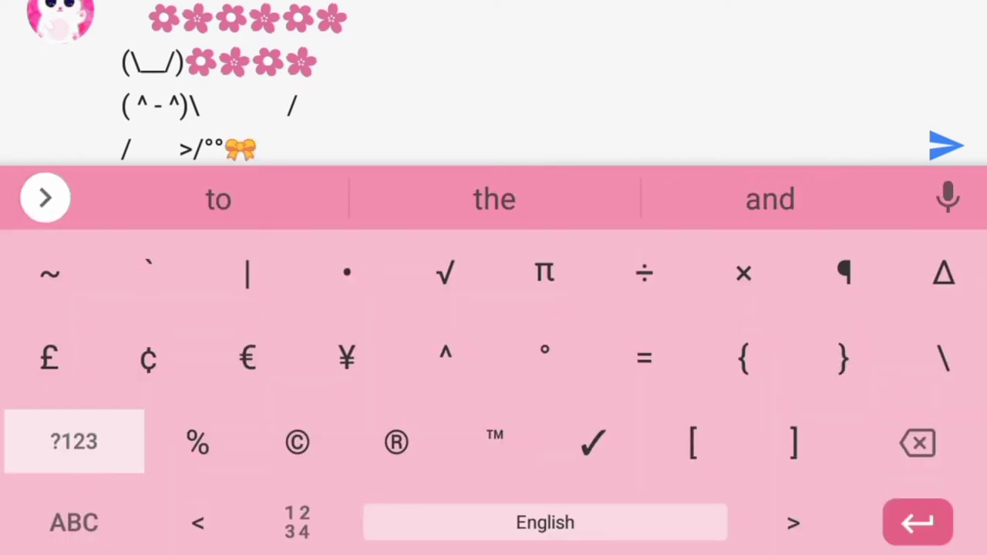
pyautogui.click(544, 352)
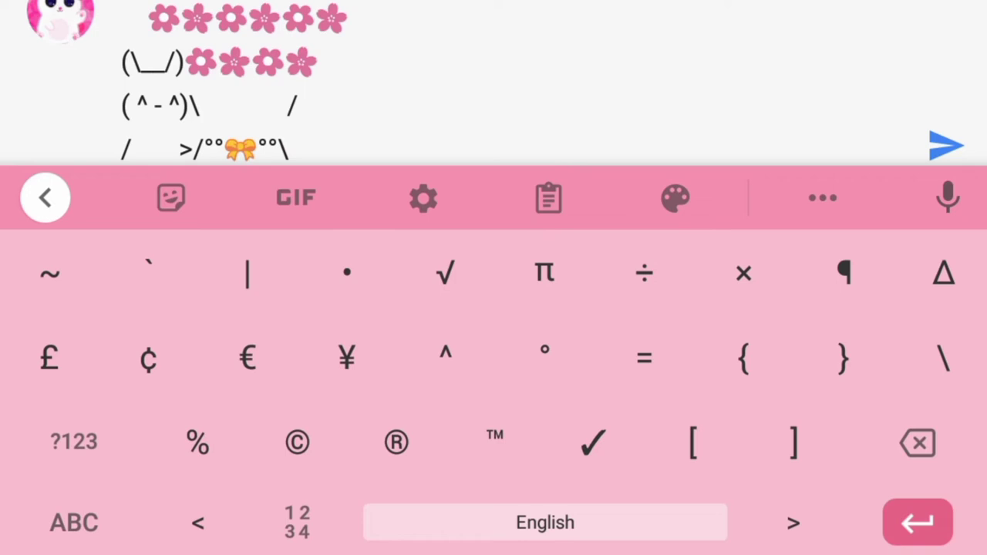
pyautogui.scroll(2, 308, 85)
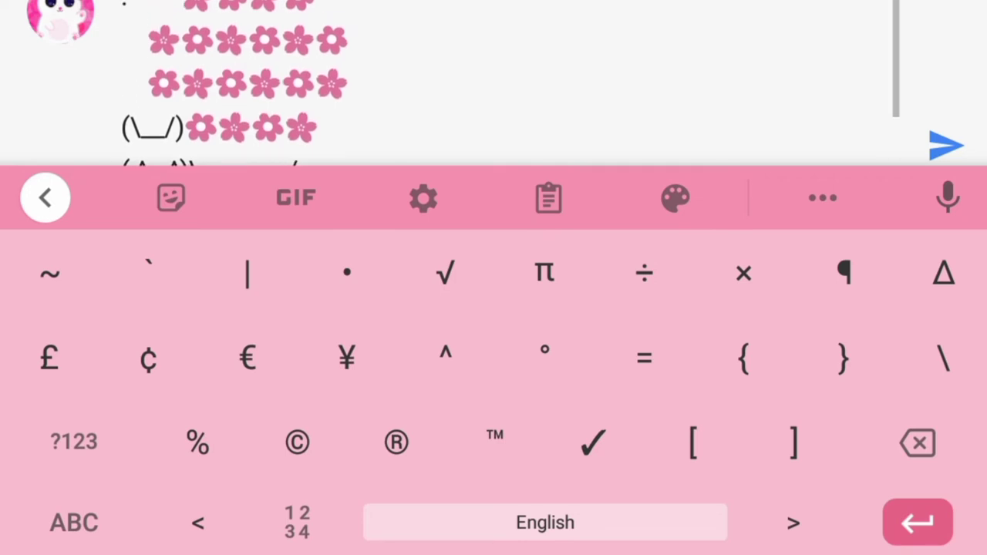
pyautogui.scroll(-2, 309, 85)
# - Post the bunny bouquet comment and expand it with 'Read more' in the list
pyautogui.click(946, 145)
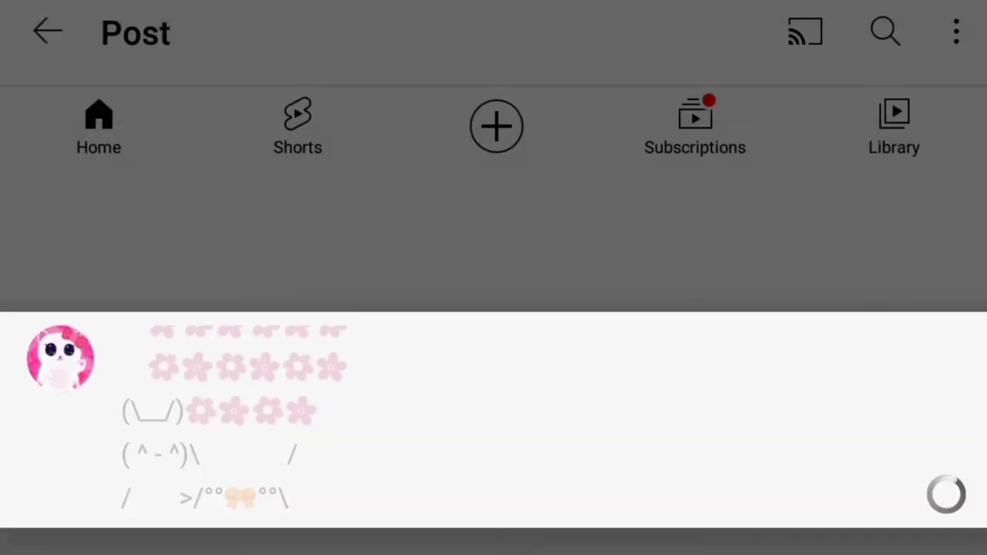
pyautogui.scroll(-2, 493, 308)
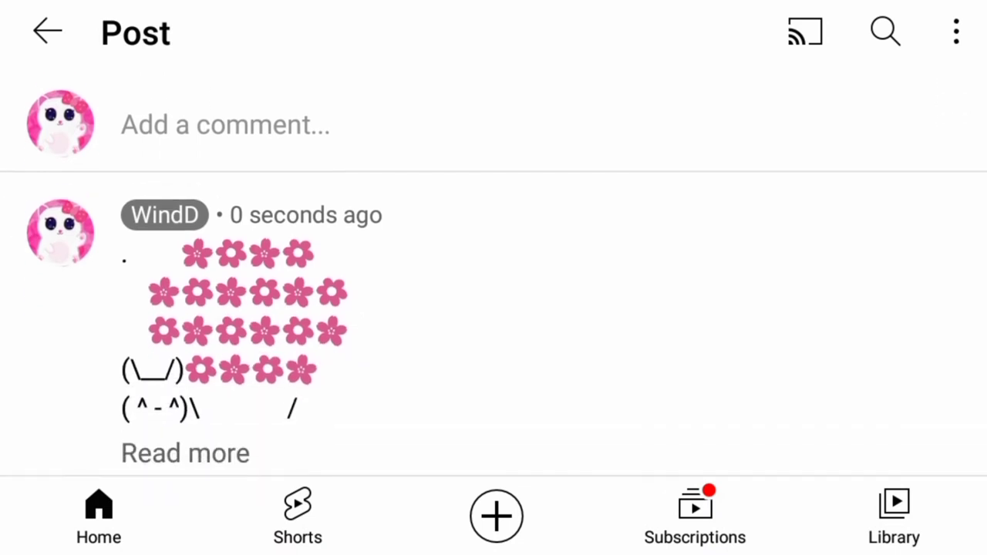
pyautogui.click(186, 452)
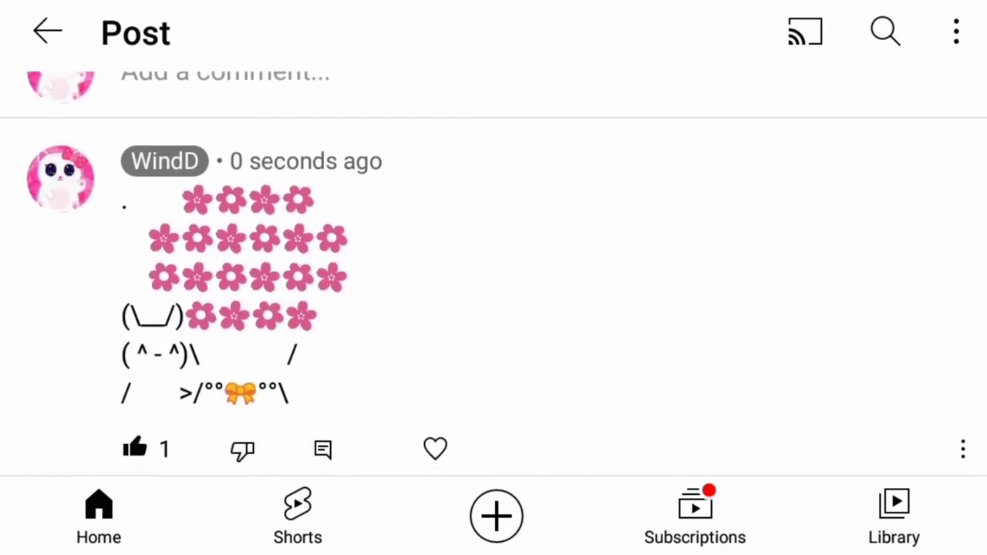
pyautogui.scroll(1, 494, 270)
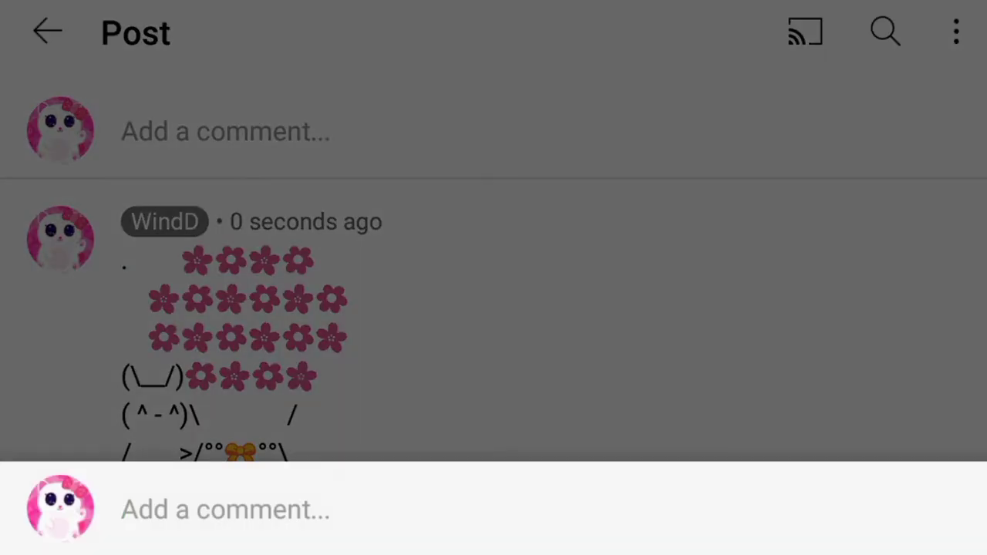
# - Post a short '4th way..........' comment and start a new draft with '.'
pyautogui.write('4th way..........')
pyautogui.click(943, 121)
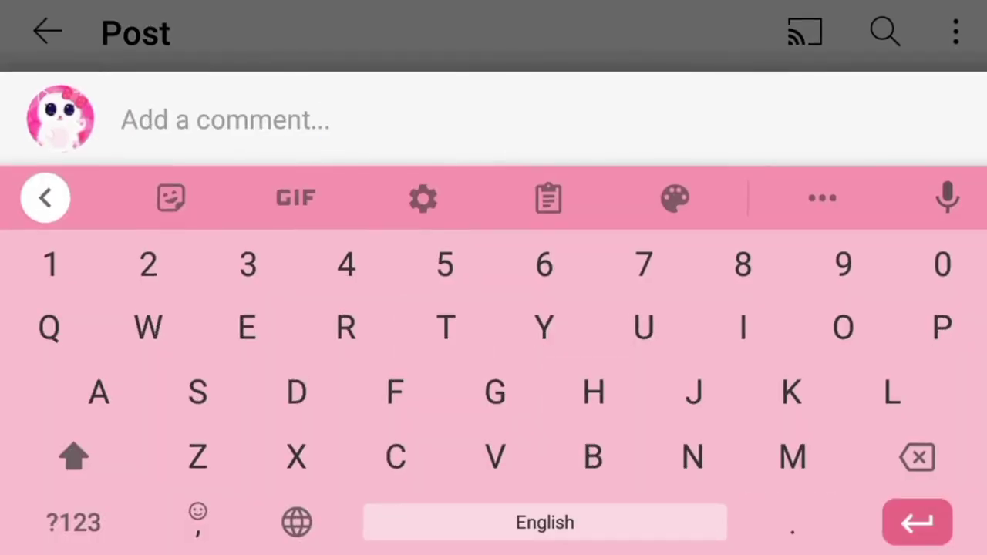
pyautogui.write('.')
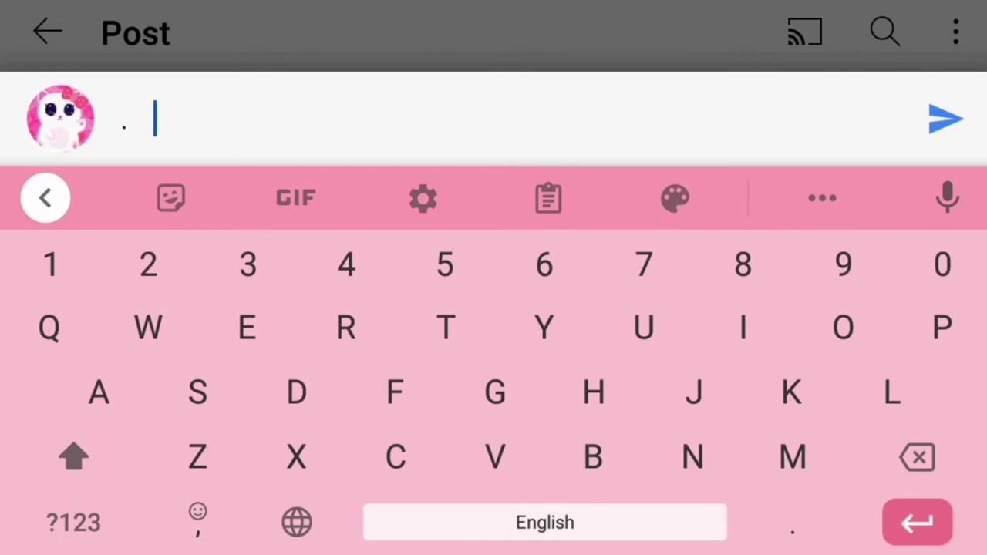
# - Add a fourth rose to the top row, then a second row of roses
pyautogui.moveTo(198, 521); pyautogui.dragTo(205, 447)
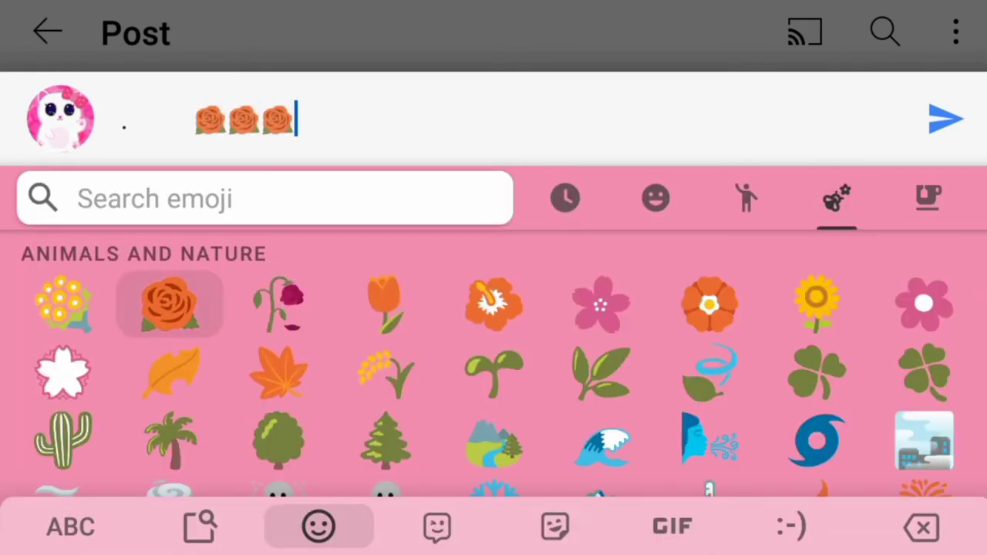
pyautogui.click(170, 303)
pyautogui.click(71, 527)
pyautogui.click(45, 198)
pyautogui.click(917, 524)
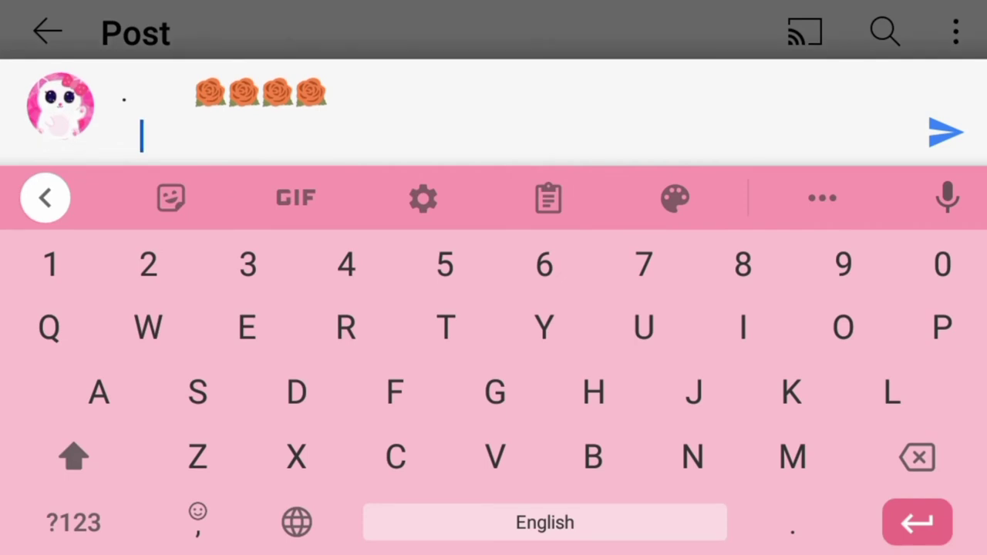
pyautogui.moveTo(197, 520); pyautogui.dragTo(196, 437)
pyautogui.click(63, 303)
pyautogui.click(64, 303)
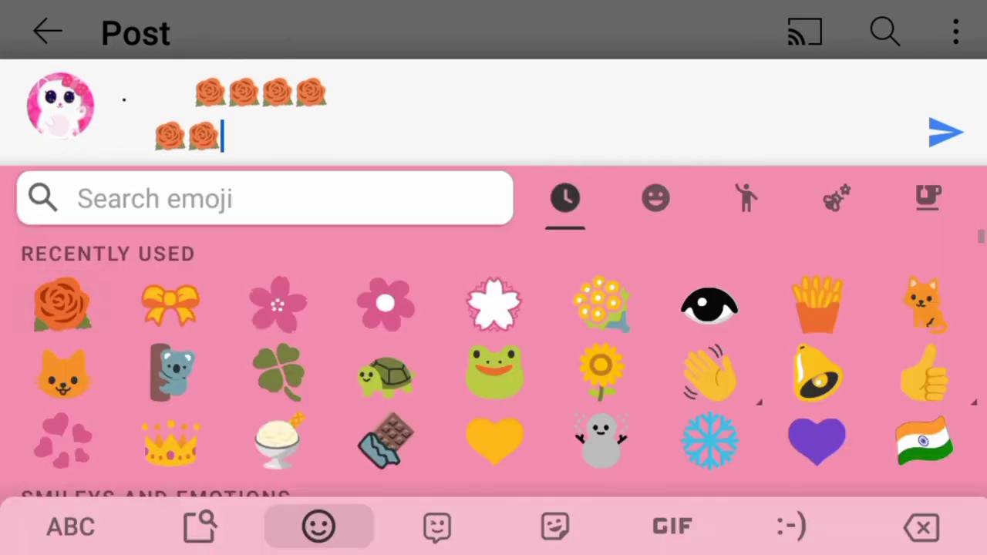
pyautogui.click(71, 527)
pyautogui.click(918, 523)
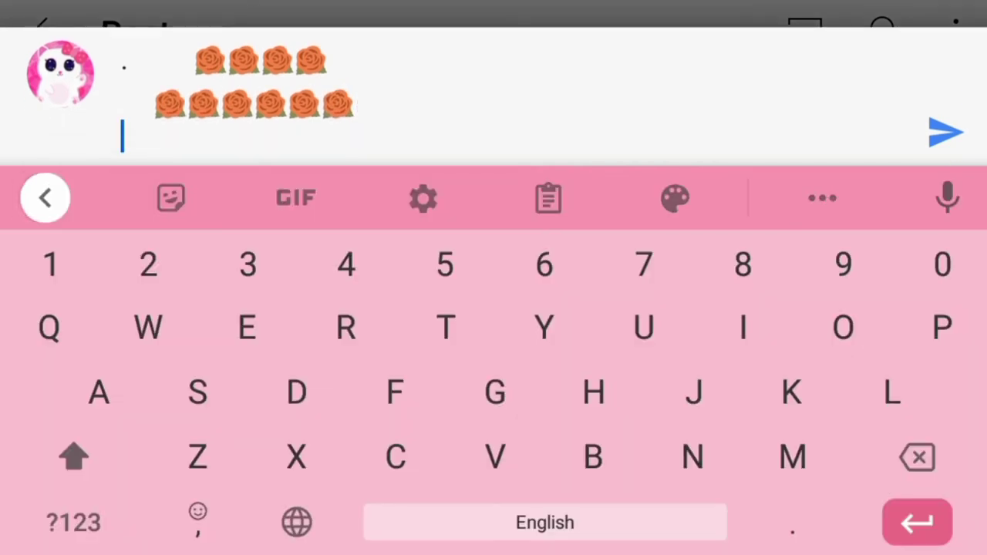
# - Fill the third row to six roses and start a new line below
pyautogui.moveTo(197, 521); pyautogui.dragTo(205, 447)
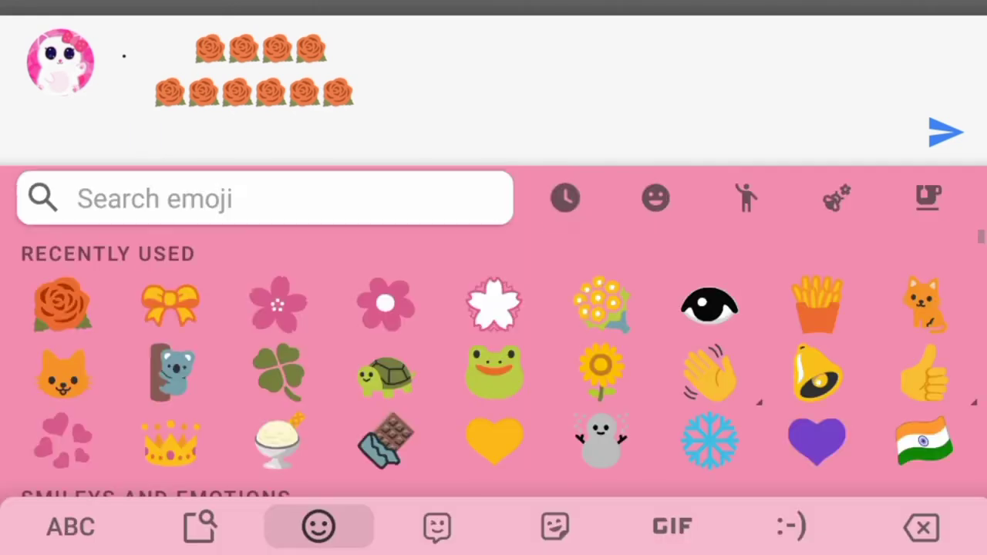
pyautogui.click(63, 303)
pyautogui.click(63, 303)
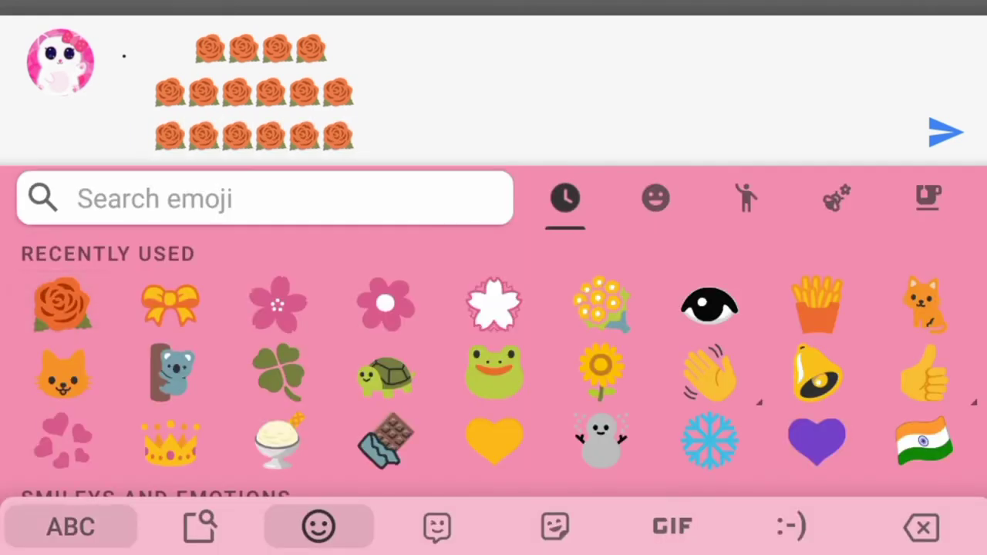
pyautogui.click(71, 527)
pyautogui.click(917, 523)
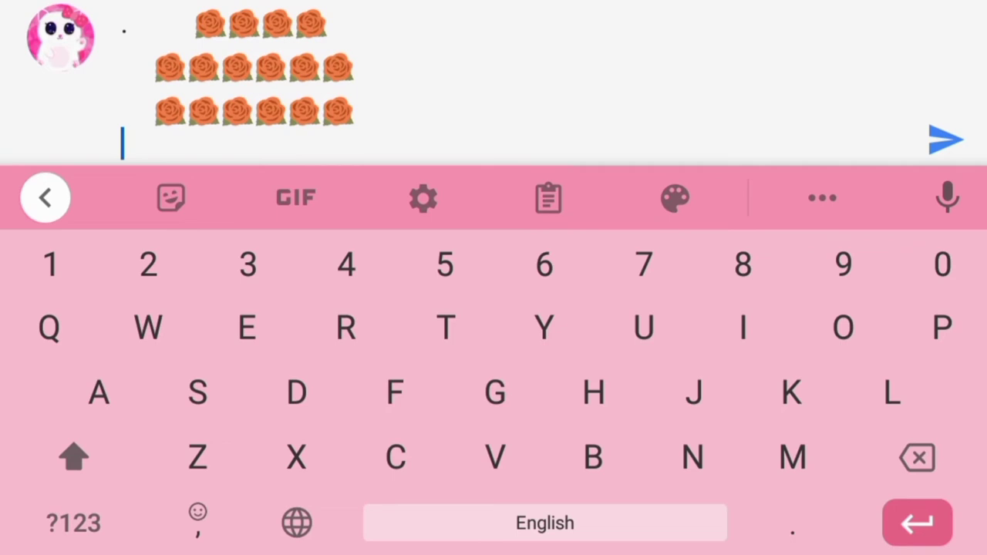
pyautogui.click(74, 523)
# - Type the cat's ears '/\_/\' followed by four rose emoji
pyautogui.click(943, 359)
pyautogui.click(75, 441)
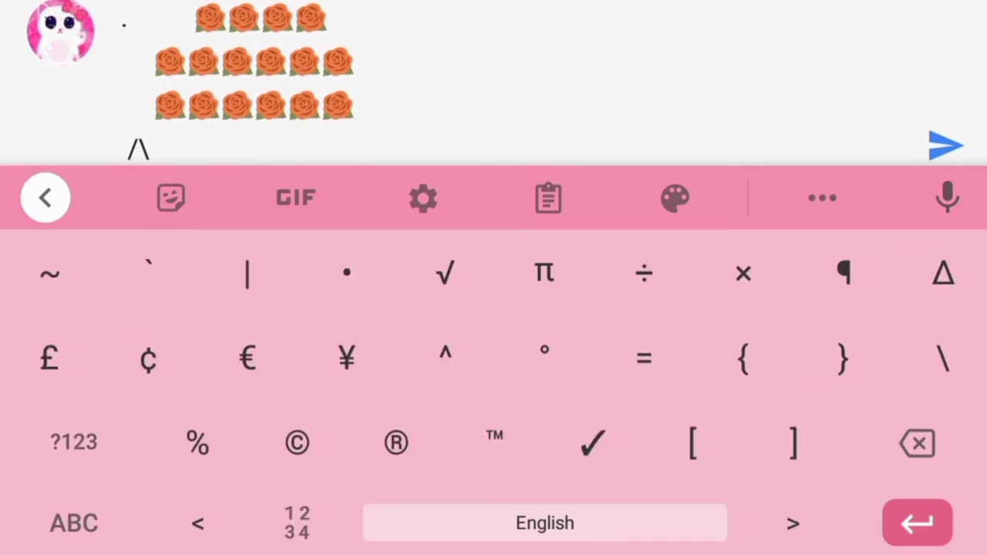
pyautogui.click(75, 442)
pyautogui.click(74, 441)
pyautogui.click(943, 358)
pyautogui.click(74, 524)
pyautogui.moveTo(198, 522); pyautogui.dragTo(199, 437)
pyautogui.click(61, 305)
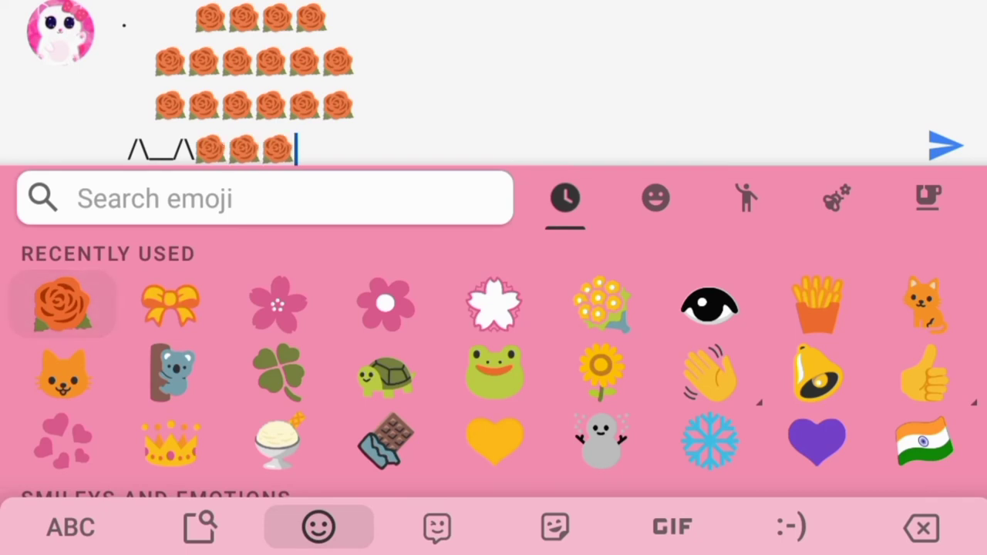
pyautogui.click(62, 304)
pyautogui.click(71, 527)
pyautogui.click(915, 520)
# - Insert the (◡ ω ◡) kaomoji face with raised arms '\' and '/'
pyautogui.moveTo(198, 520); pyautogui.dragTo(205, 449)
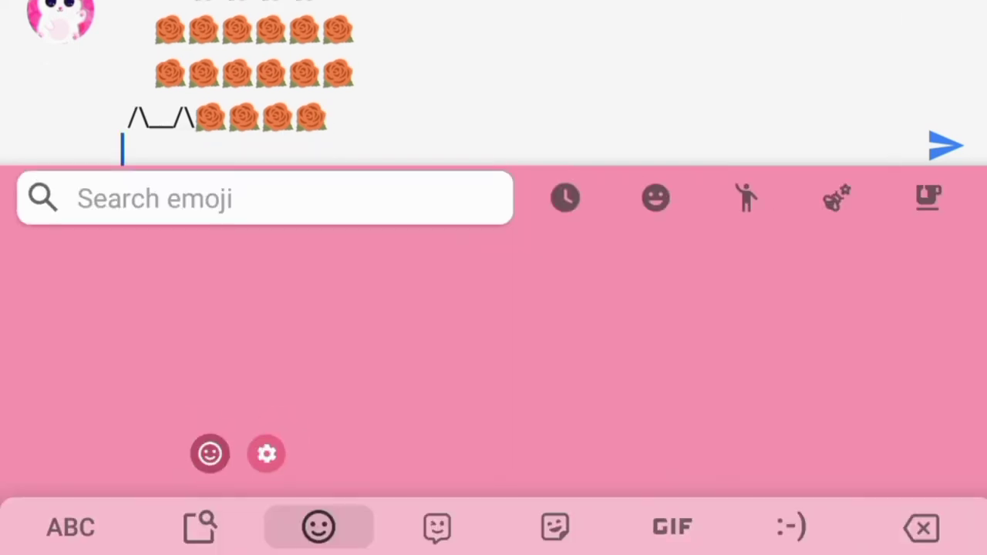
pyautogui.click(791, 527)
pyautogui.moveTo(494, 463); pyautogui.dragTo(494, 177)
pyautogui.click(124, 436)
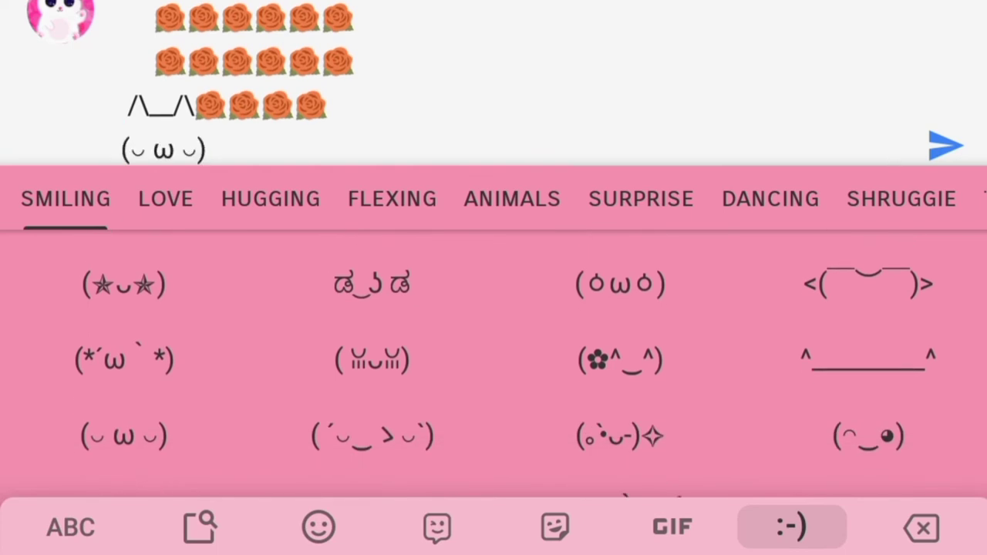
pyautogui.click(71, 527)
pyautogui.click(73, 452)
pyautogui.click(943, 352)
pyautogui.click(544, 523)
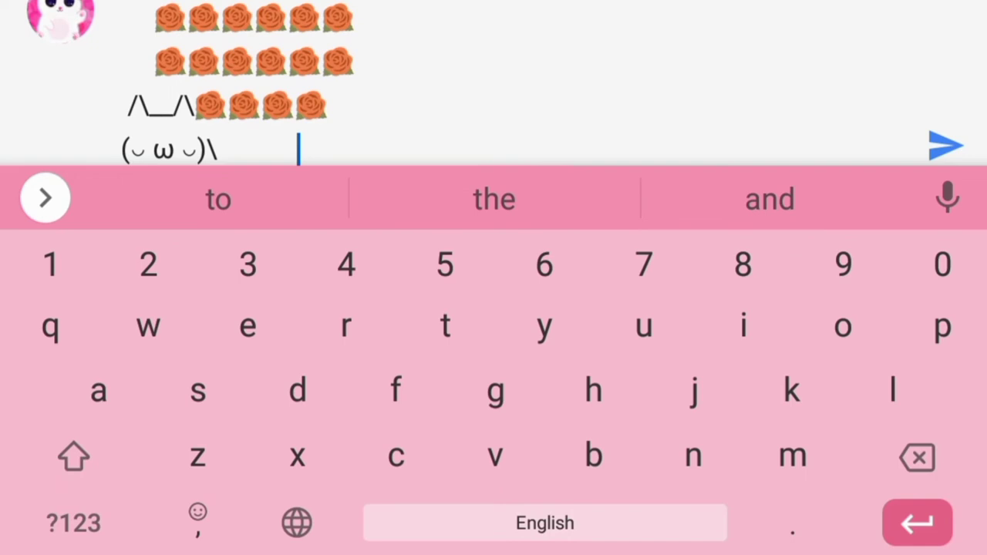
pyautogui.click(74, 523)
pyautogui.click(944, 359)
# - Begin the cat's body line with '(' and spaces
pyautogui.click(917, 523)
pyautogui.click(74, 523)
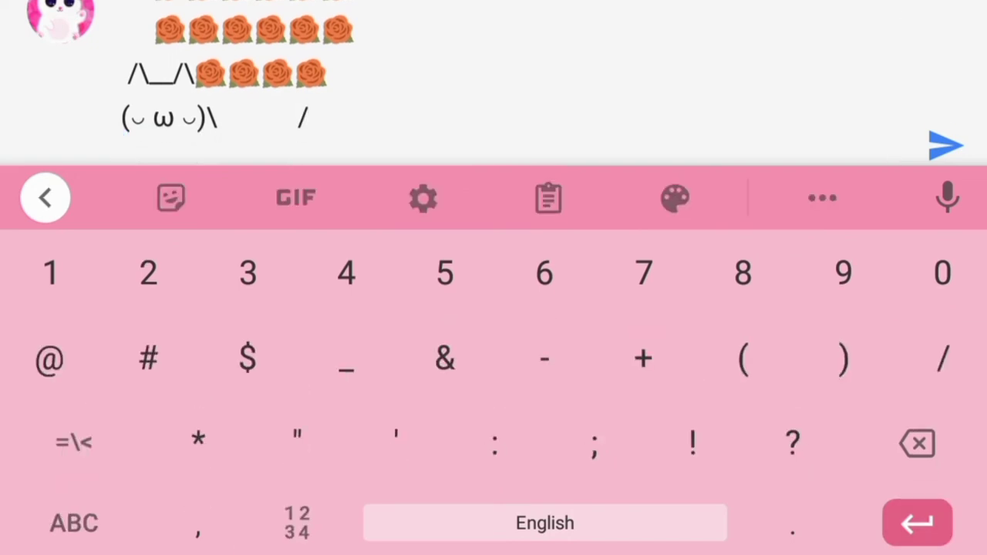
pyautogui.click(743, 359)
pyautogui.click(545, 523)
pyautogui.click(545, 523)
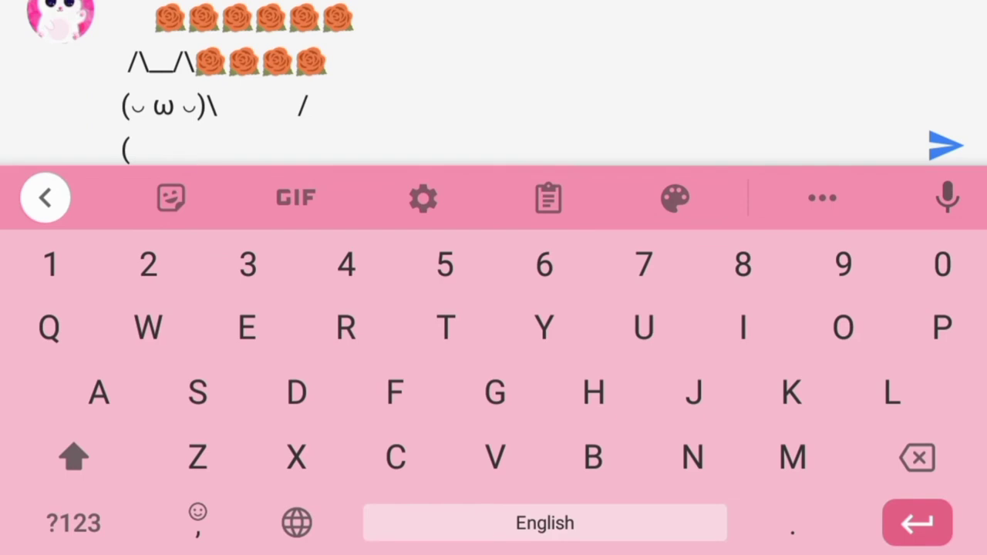
# - Insert a hugging kaomoji and delete all of it except the っ paw
pyautogui.click(197, 523)
pyautogui.click(198, 438)
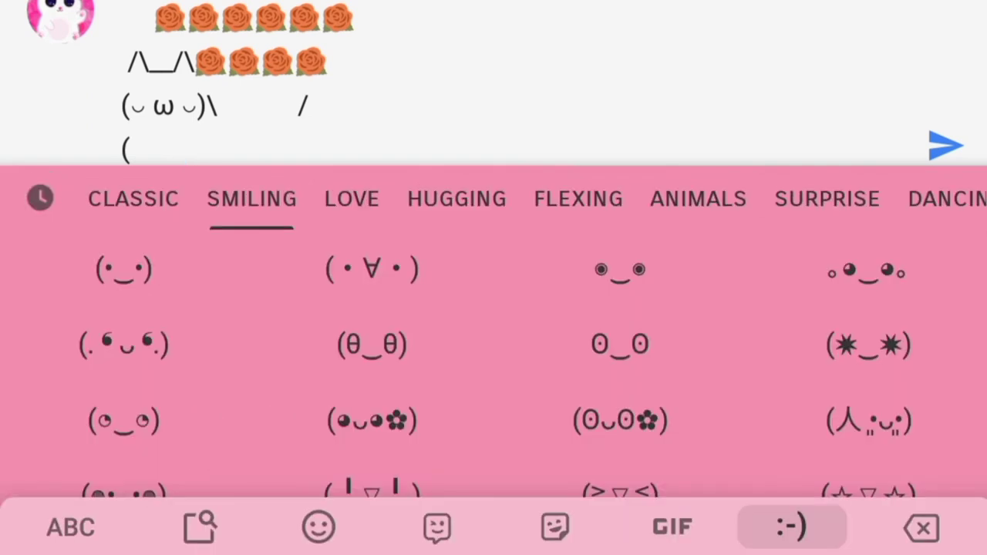
pyautogui.click(456, 199)
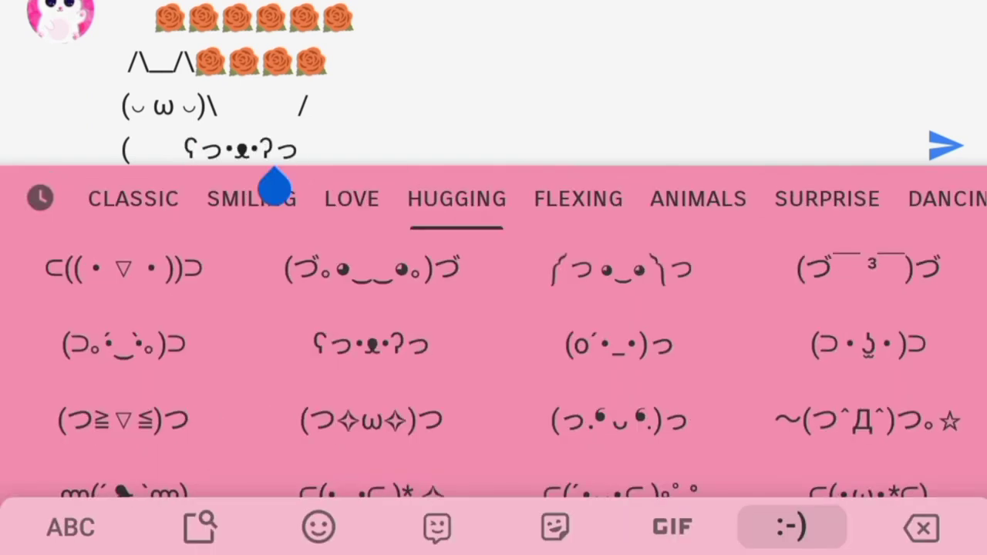
pyautogui.click(70, 527)
pyautogui.press('BackSpace')
pyautogui.press('BackSpace')
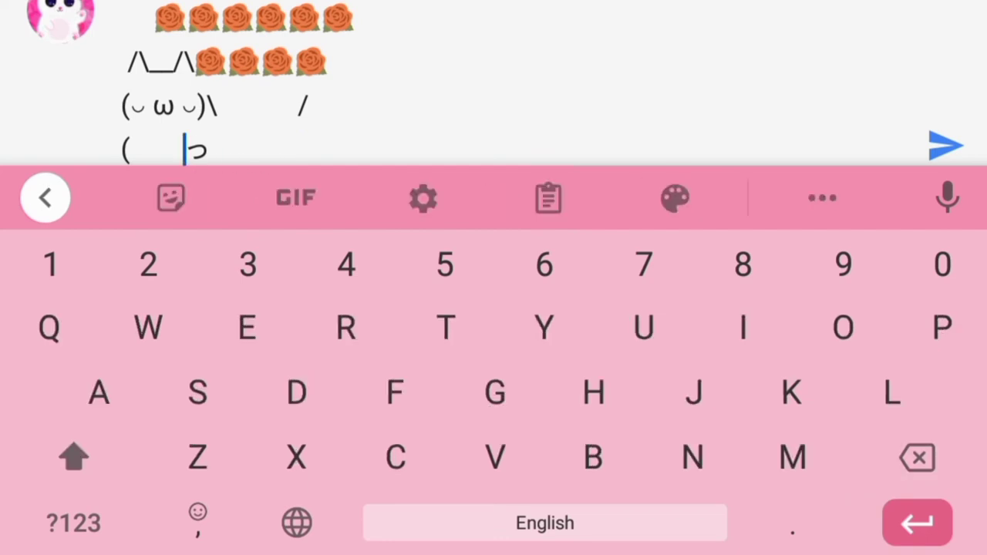
pyautogui.click(187, 150)
# - Type the bouquet '/°•🎀•°\' after the paw
pyautogui.click(73, 523)
pyautogui.write('/')
pyautogui.click(74, 442)
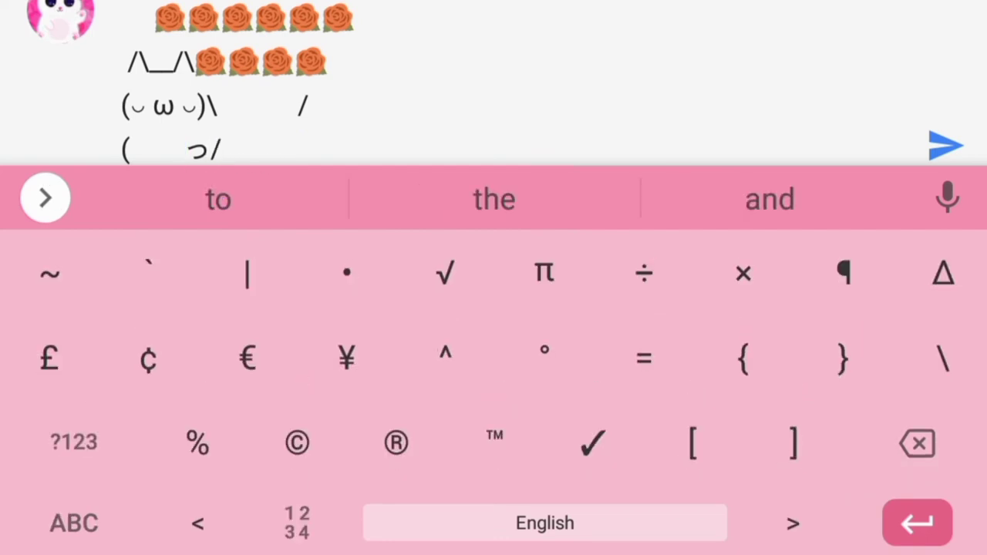
pyautogui.write('°•')
pyautogui.click(73, 524)
pyautogui.moveTo(196, 514); pyautogui.dragTo(196, 437)
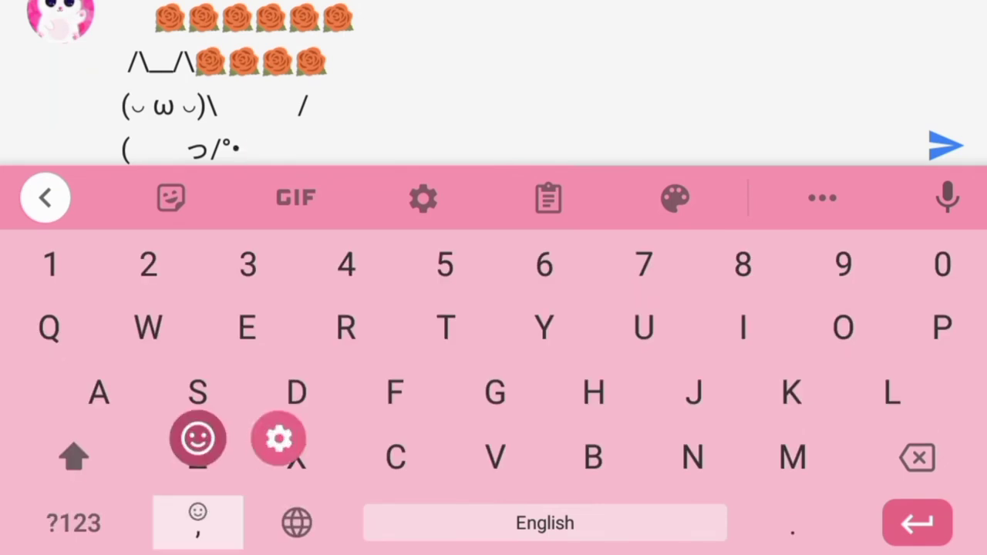
pyautogui.click(70, 527)
pyautogui.click(74, 441)
pyautogui.write('🎀•°')
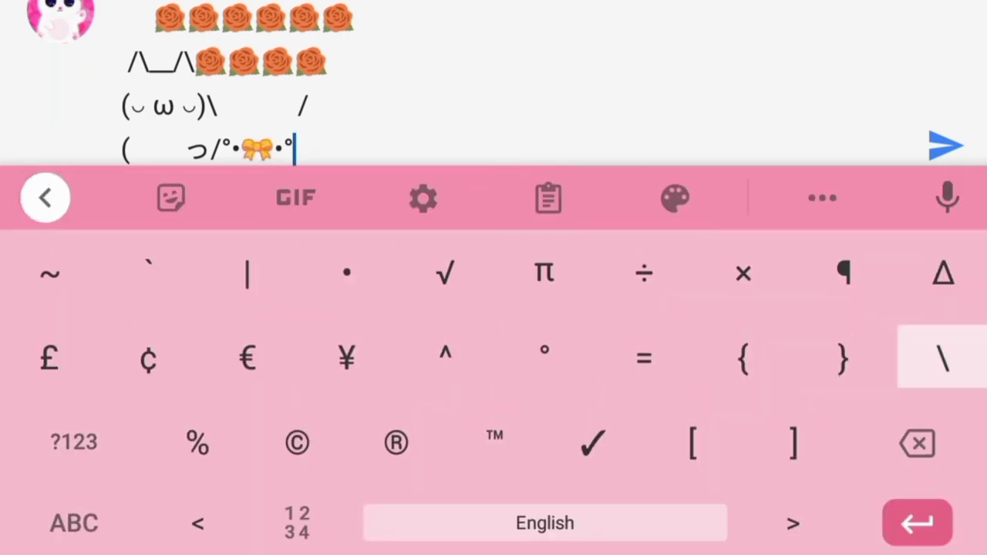
pyautogui.write('\\')
# - Add the cat's feet 'U U' on a new line
pyautogui.press('Return')
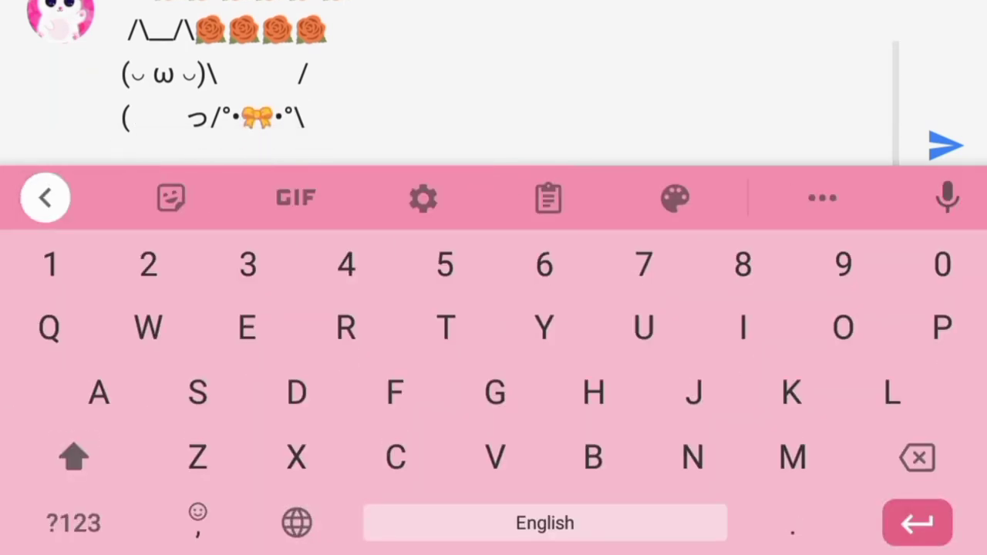
pyautogui.write('U ')
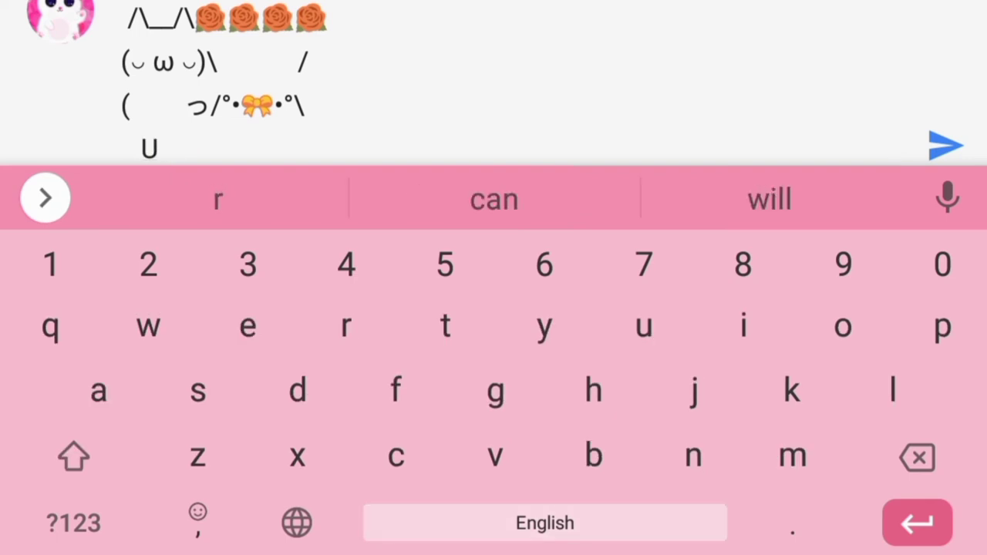
pyautogui.write('U')
pyautogui.scroll(3, 494, 85)
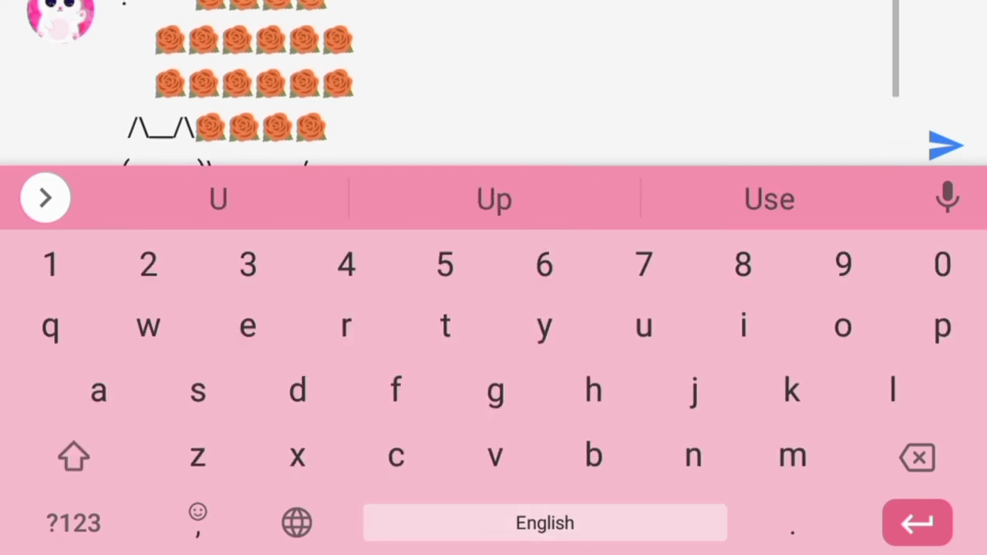
pyautogui.scroll(-3, 494, 85)
# - Send the cat rose-bouquet comment and scroll to see it posted
pyautogui.click(946, 145)
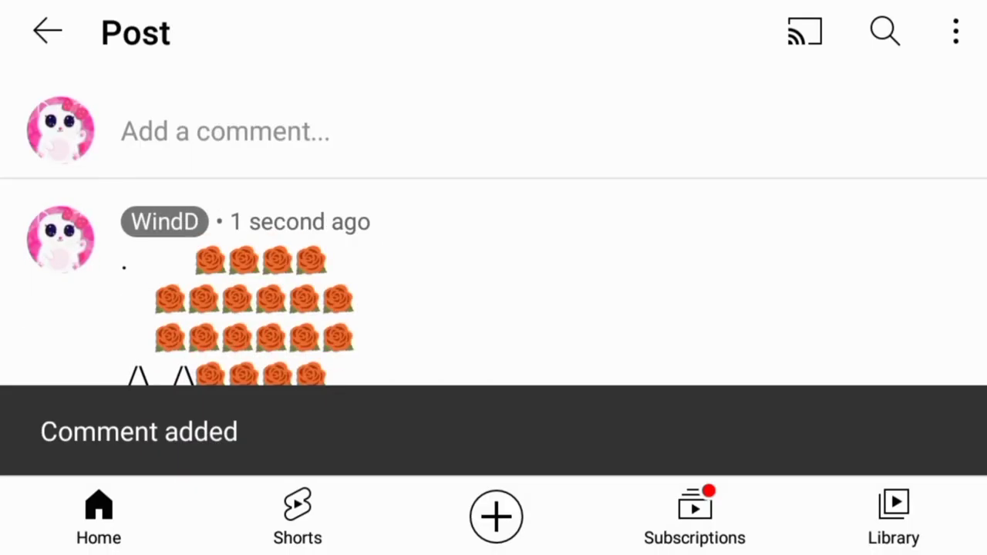
pyautogui.scroll(-2, 494, 270)
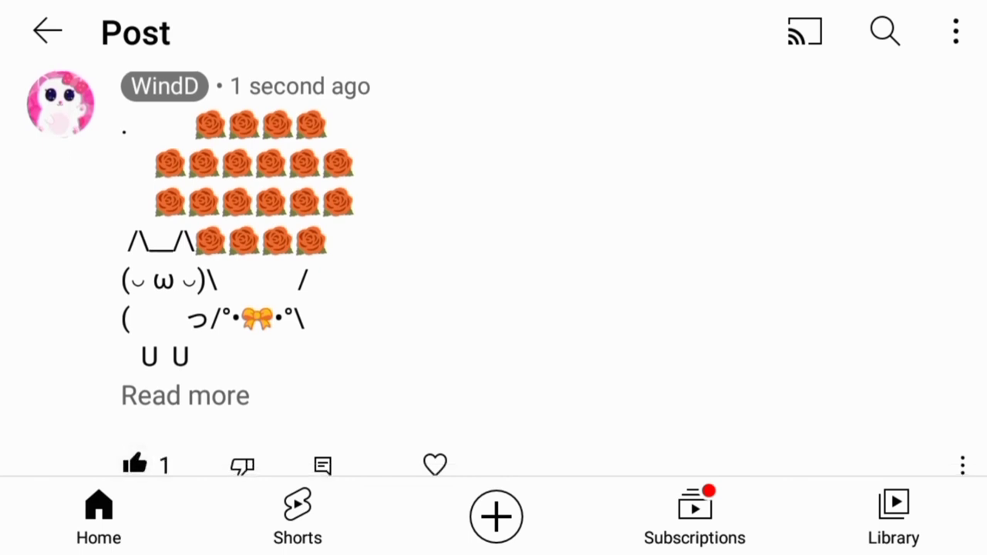
# - Type 'Final results...', a thumbs-up 👍 request, 'subscribe for more🔔', and 'Bye.' lines
pyautogui.write('Final resu')
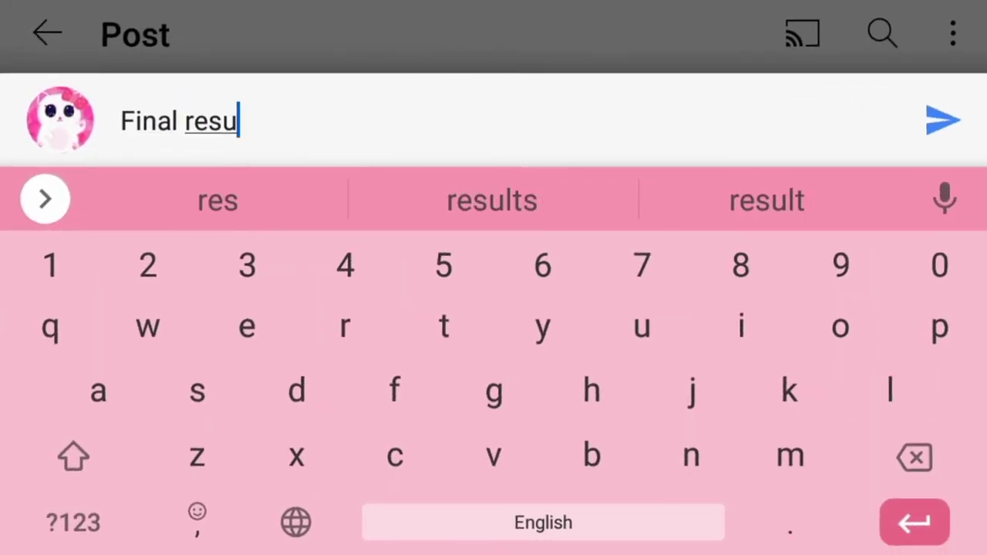
pyautogui.write('lts...')
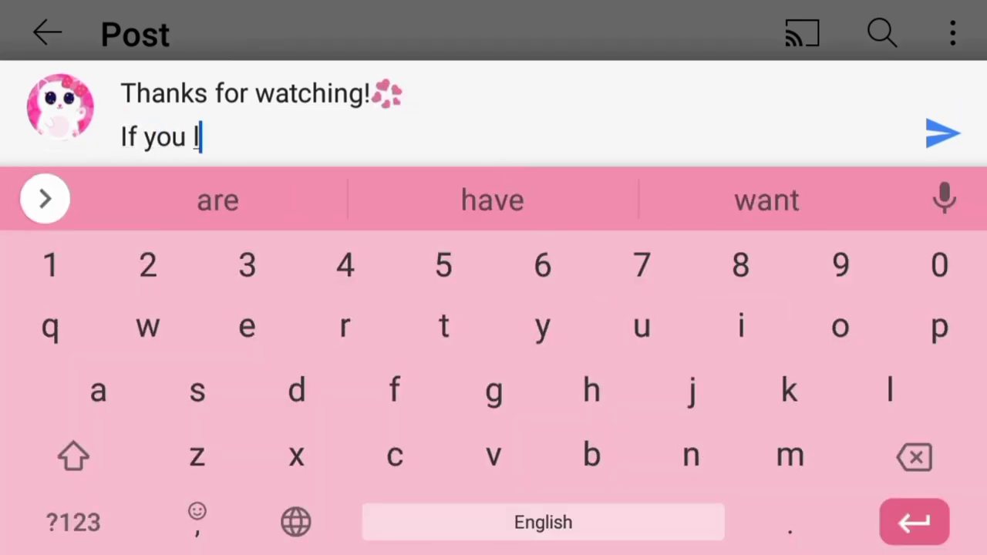
pyautogui.write("ike this video give a 'thumbs up")
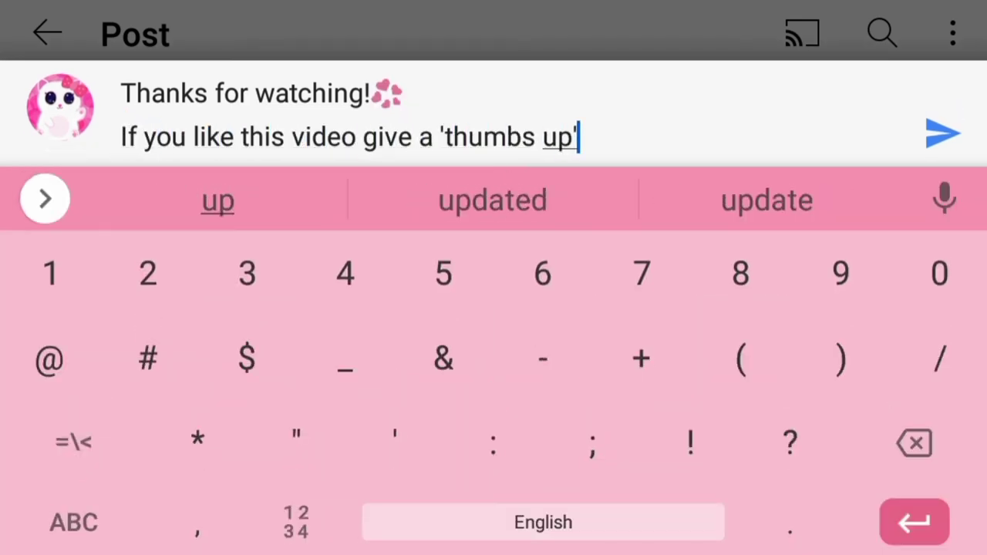
pyautogui.write("'👍")
pyautogui.press('Return')
pyautogui.write('And subscribe for more🔔')
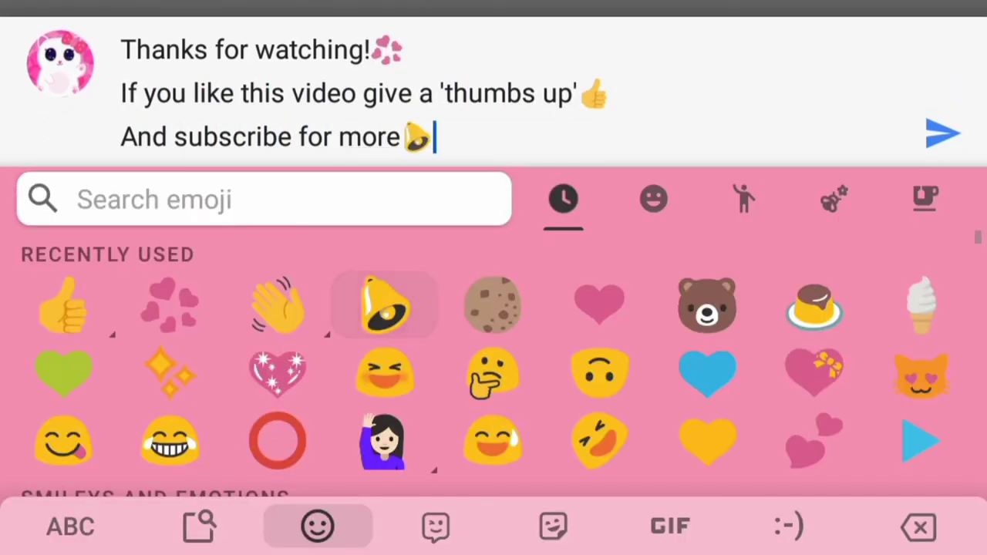
pyautogui.press('Return')
pyautogui.write('Bye........................')
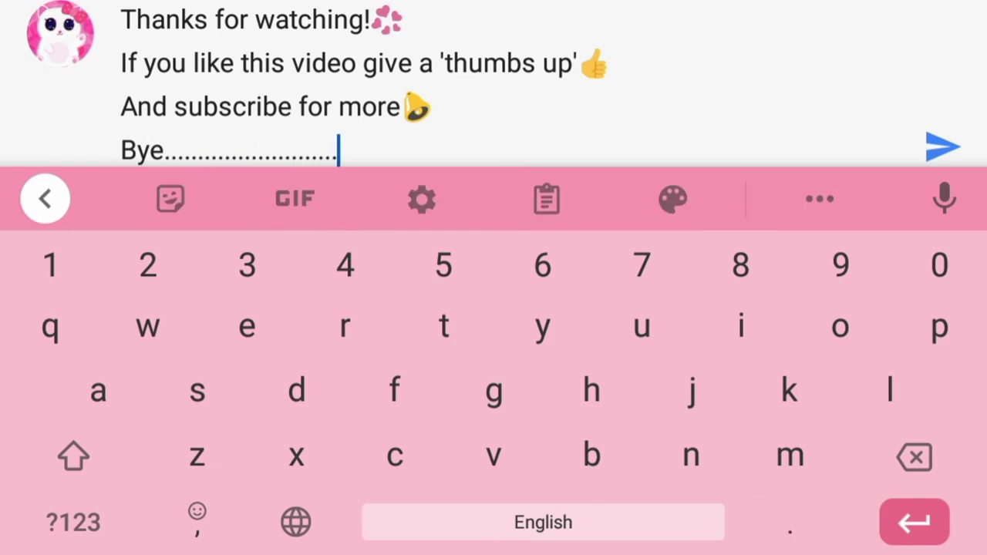